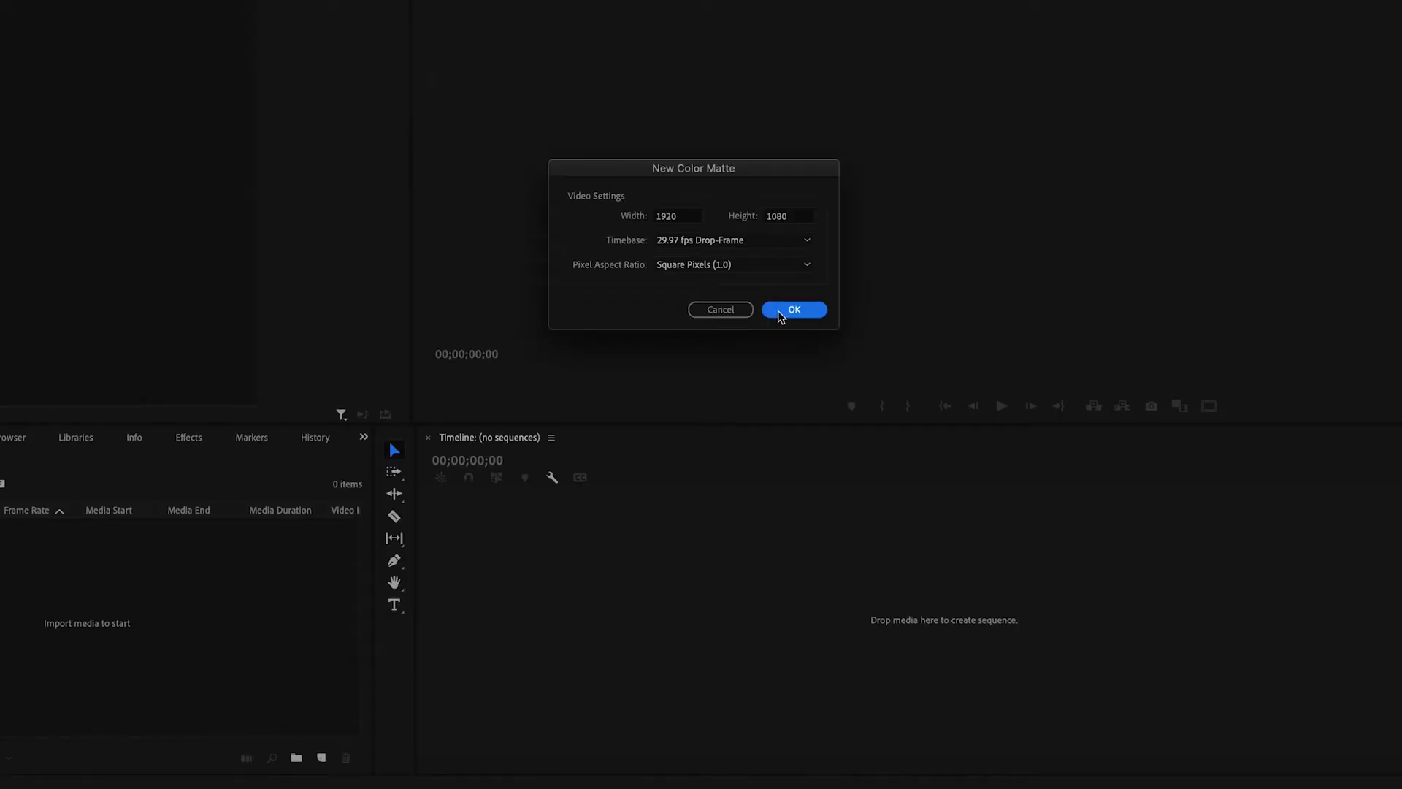
- Create a 1920 × 1080 colour matte in green 26E67D, name it Green, and place it in the empty timeline as a sequence
left_click(781, 317)
left_click_drag(876, 120, 875, 209)
left_click(812, 313)
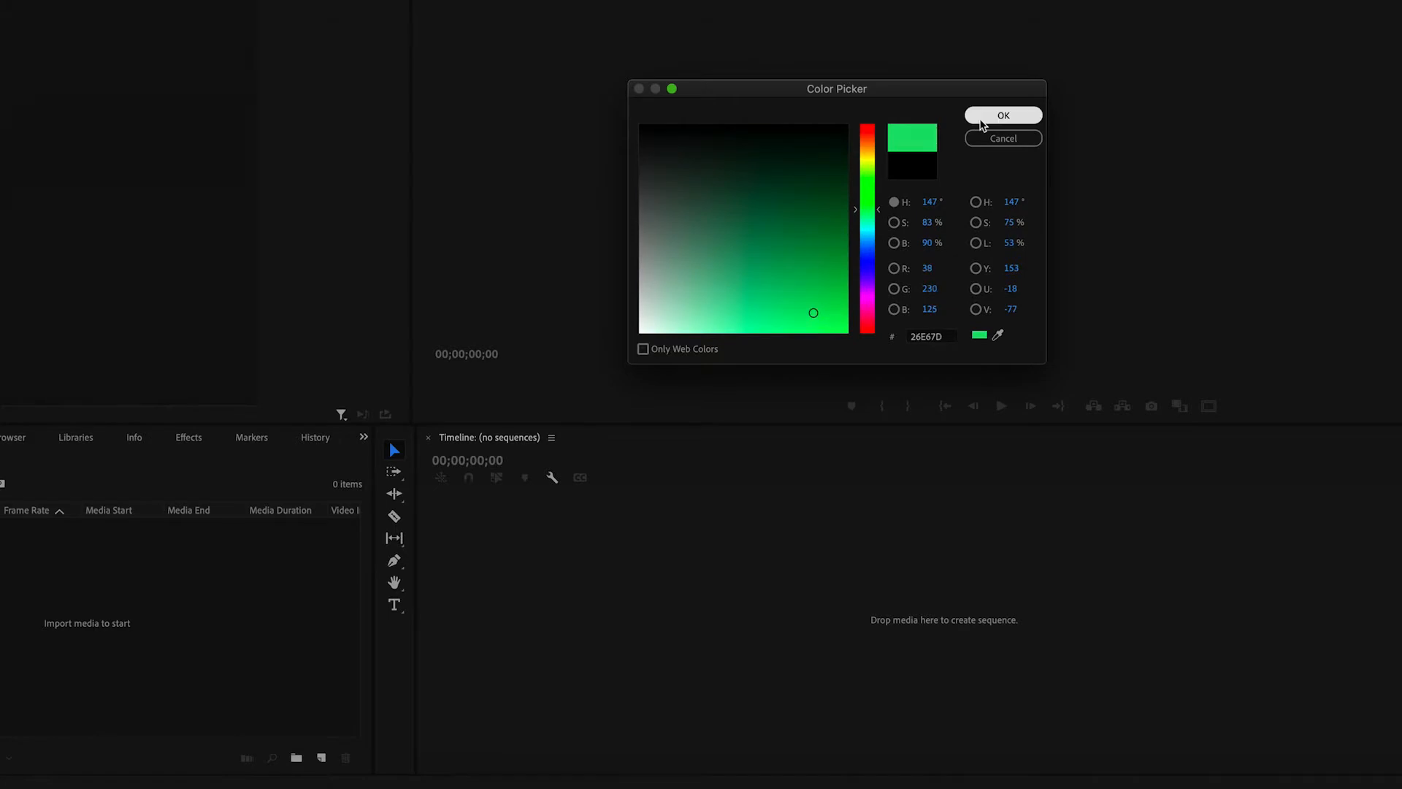
left_click(982, 124)
type("Green")
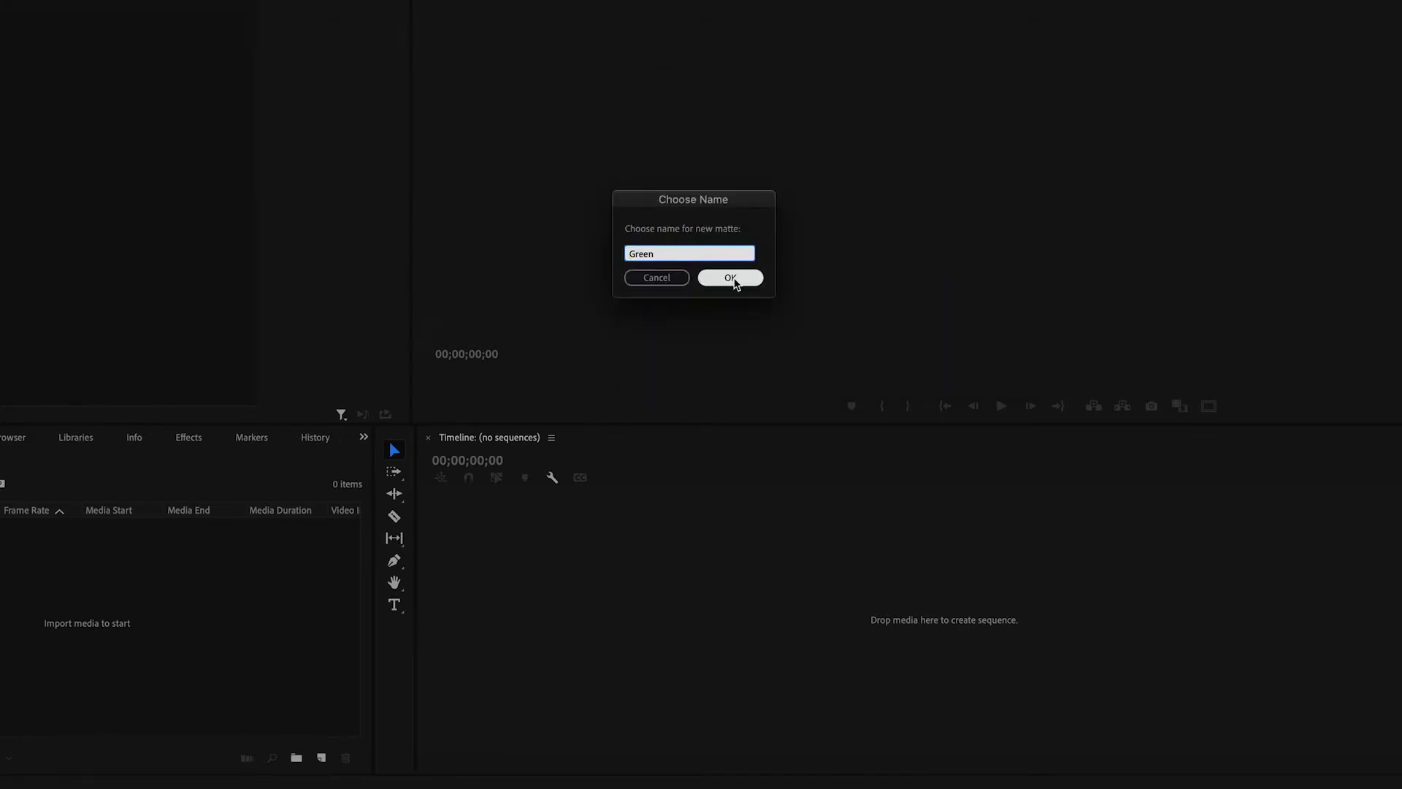
left_click(732, 279)
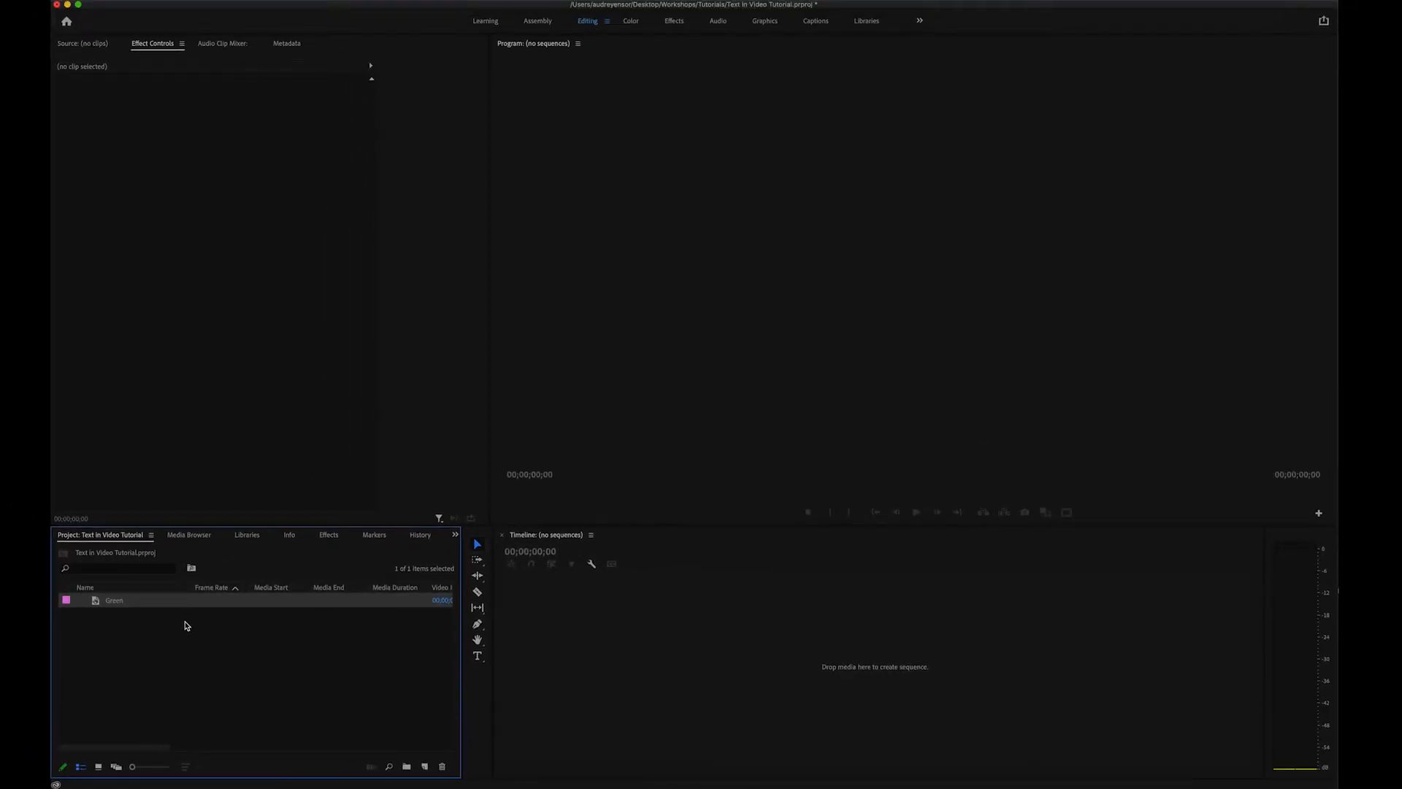
left_click_drag(490, 616, 541, 623)
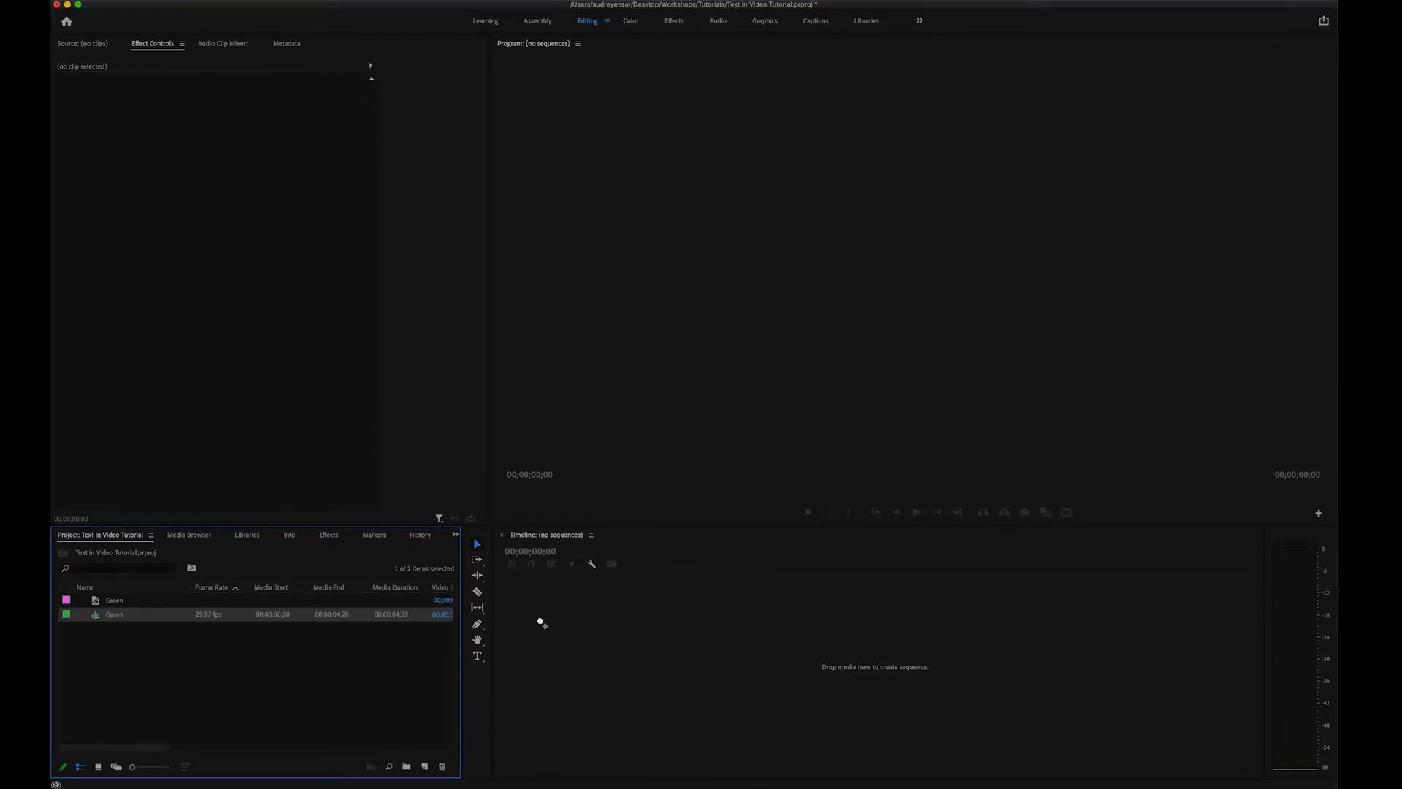
- Add a text layer reading "Title!" in the upper-left part of the green frame with the Type tool
left_click(477, 657)
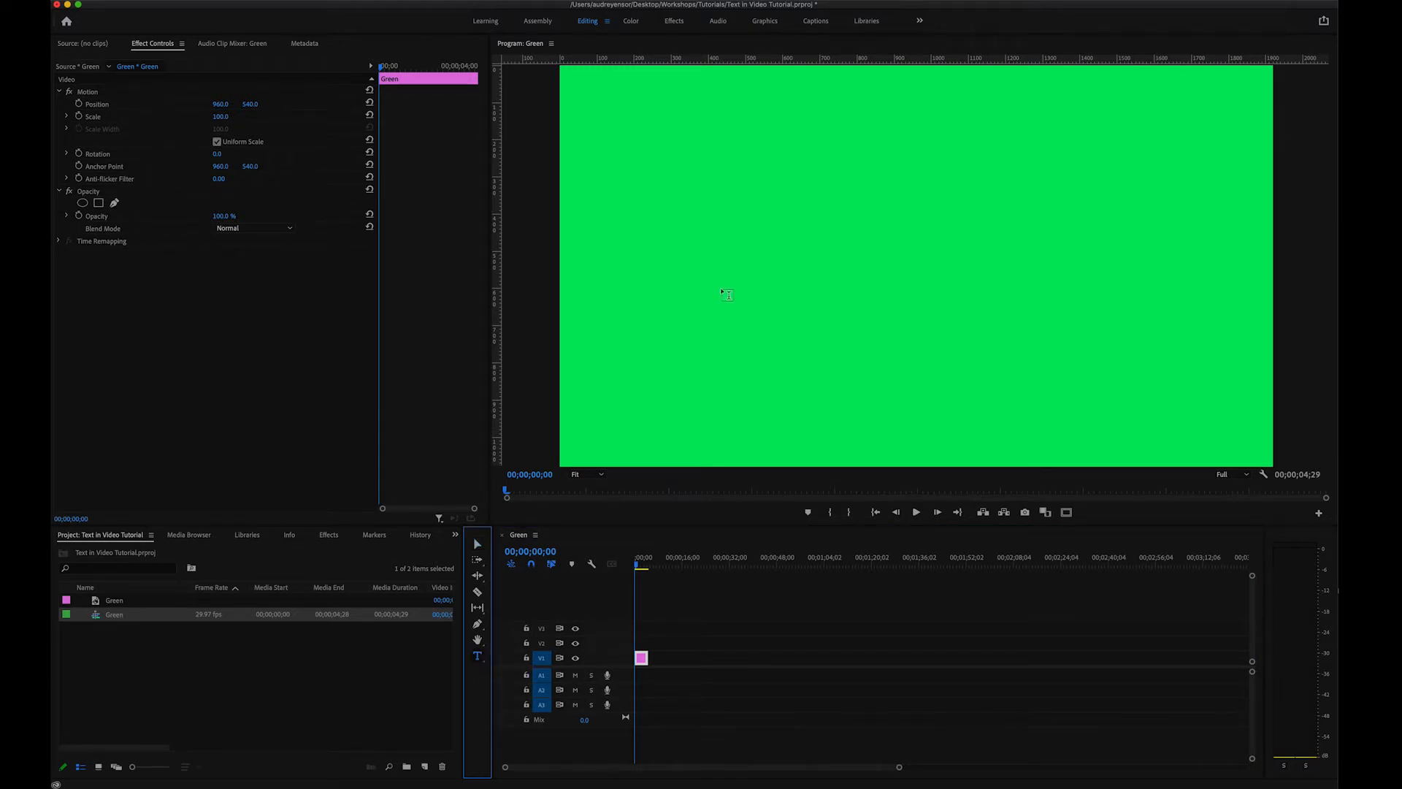
left_click(720, 232)
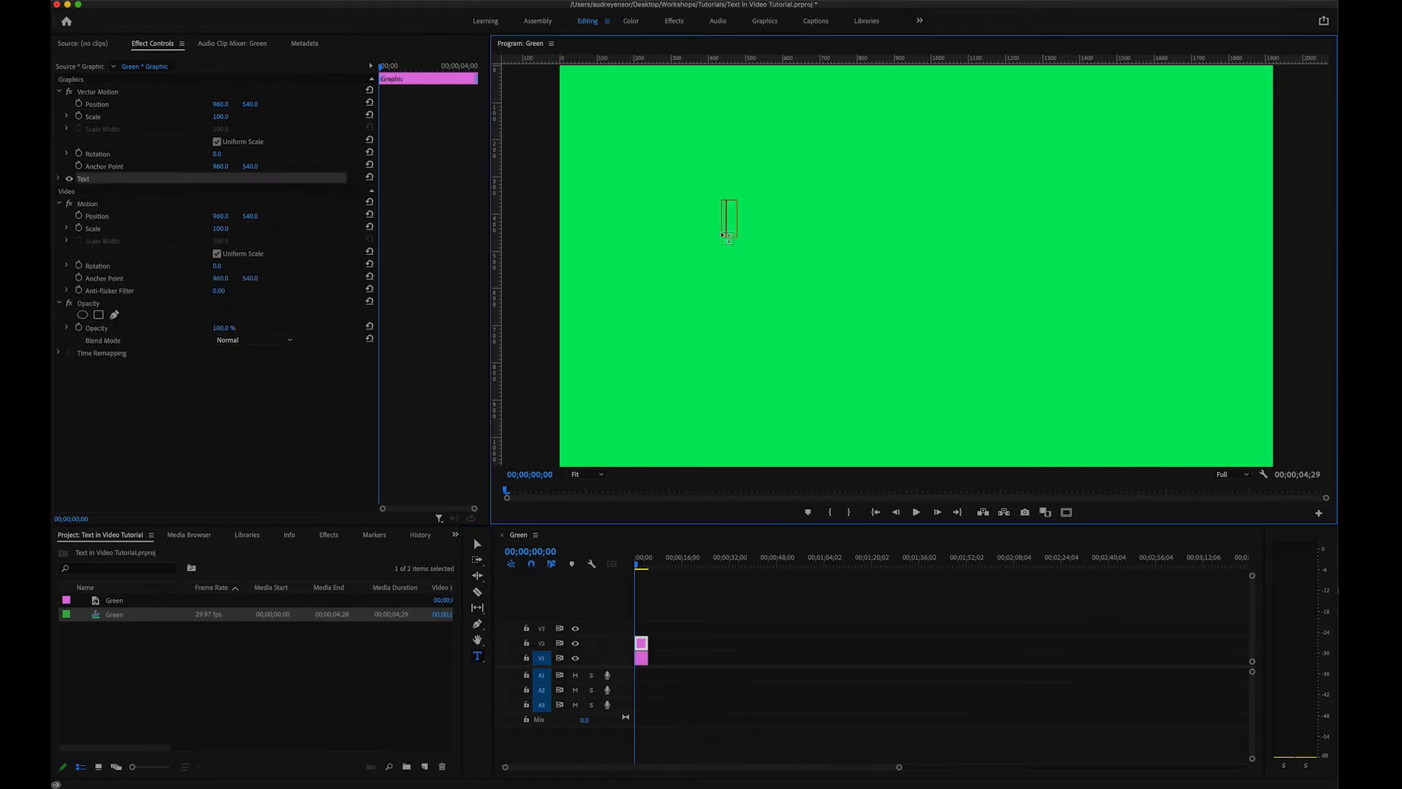
type("Title!")
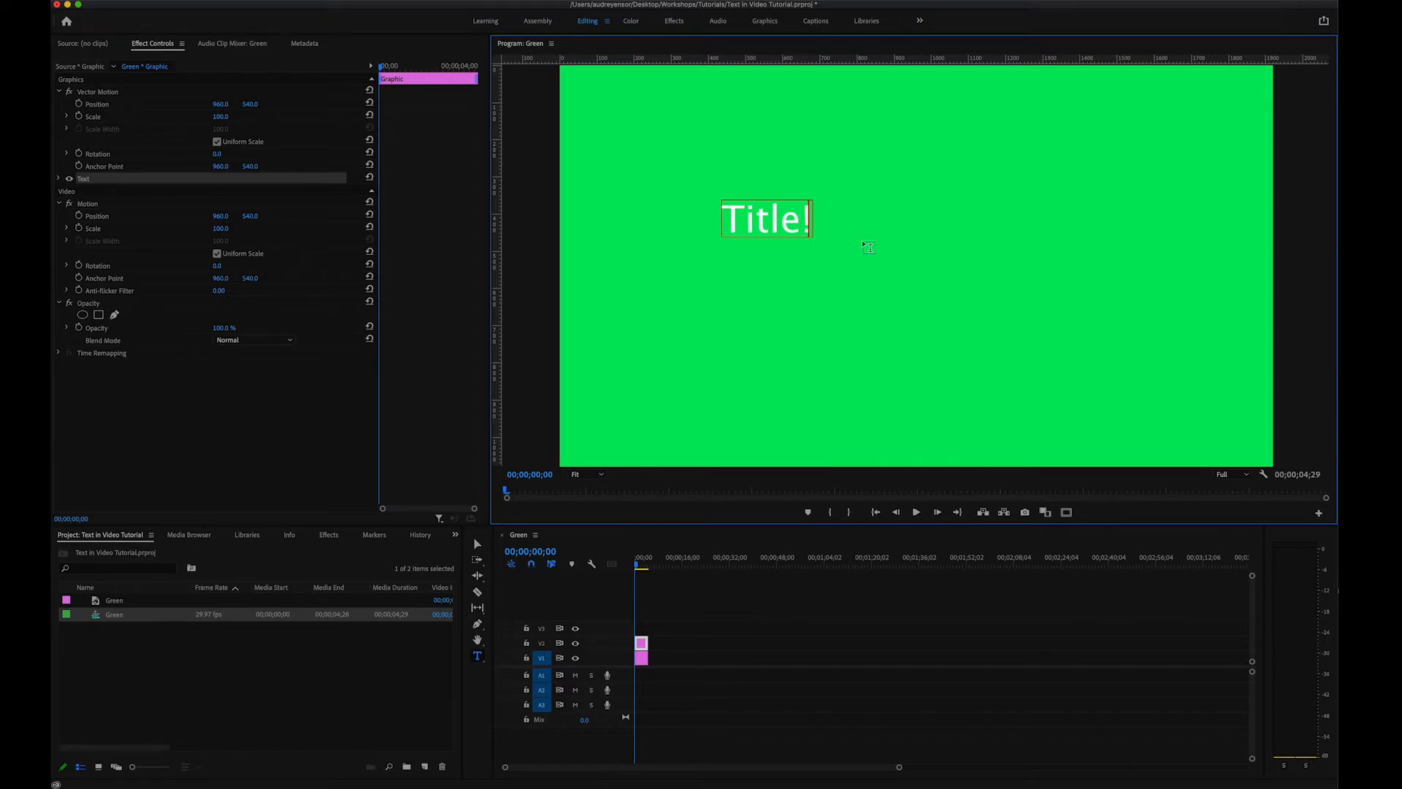
left_click(477, 544)
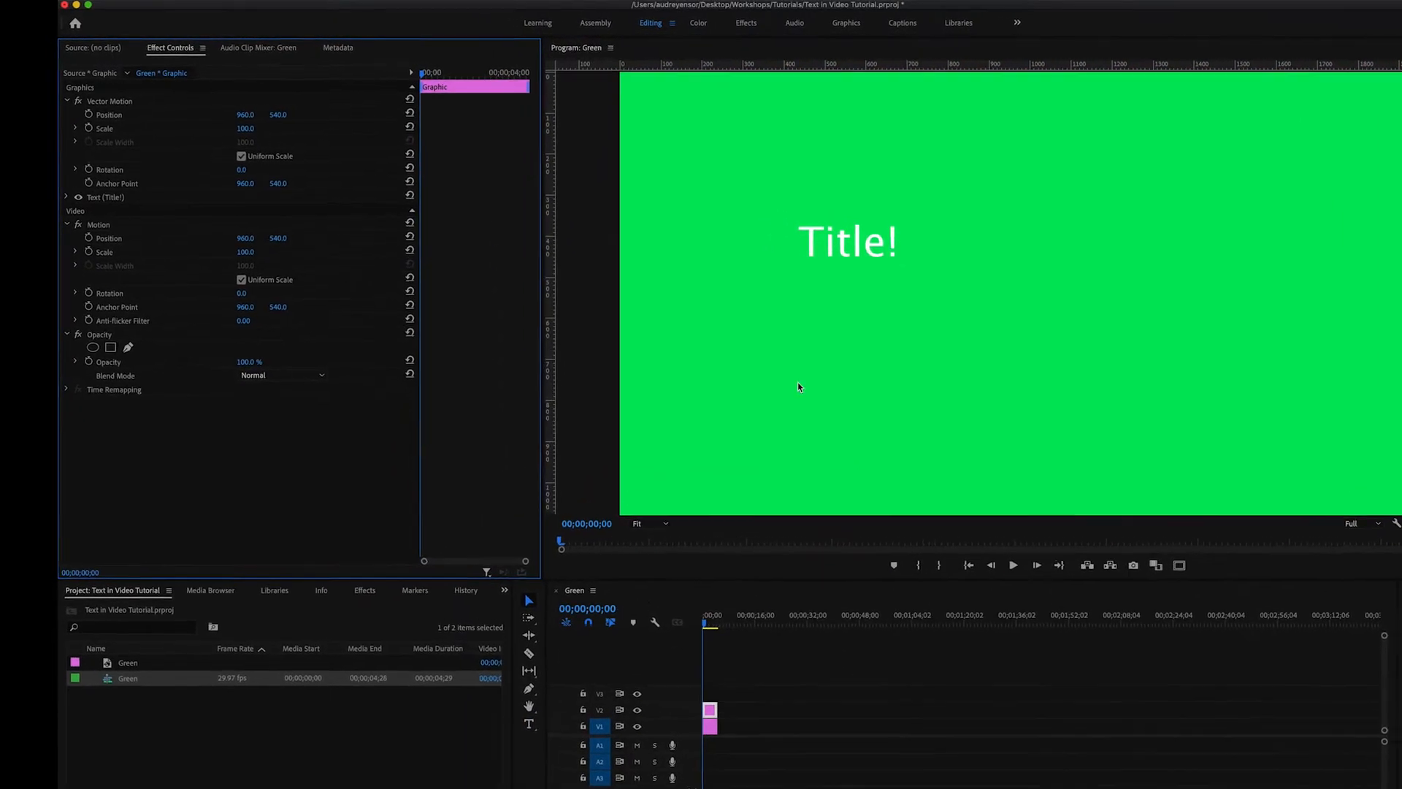
- Try the faux italic and all caps styles in the title's source text settings and turn both off again
left_click(841, 250)
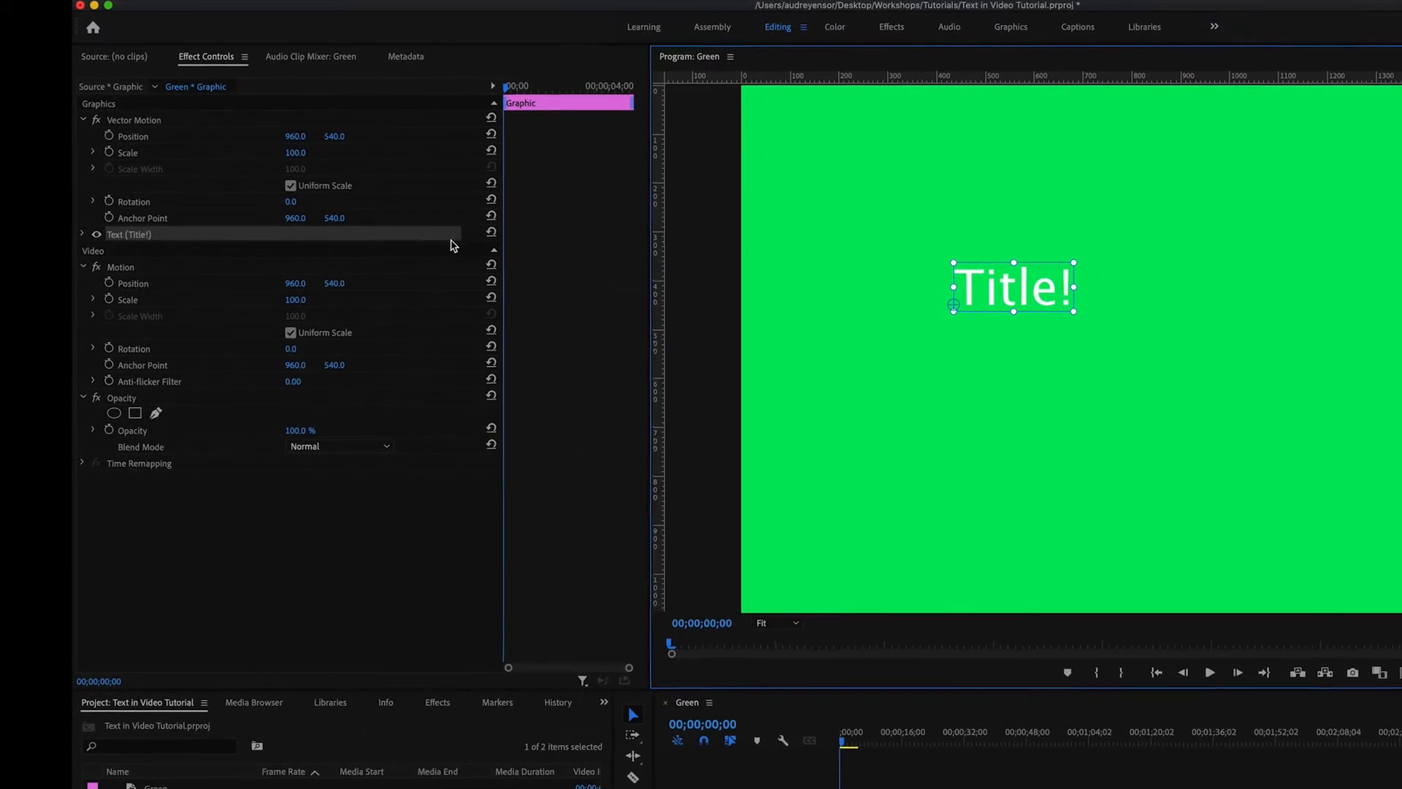
left_click(84, 241)
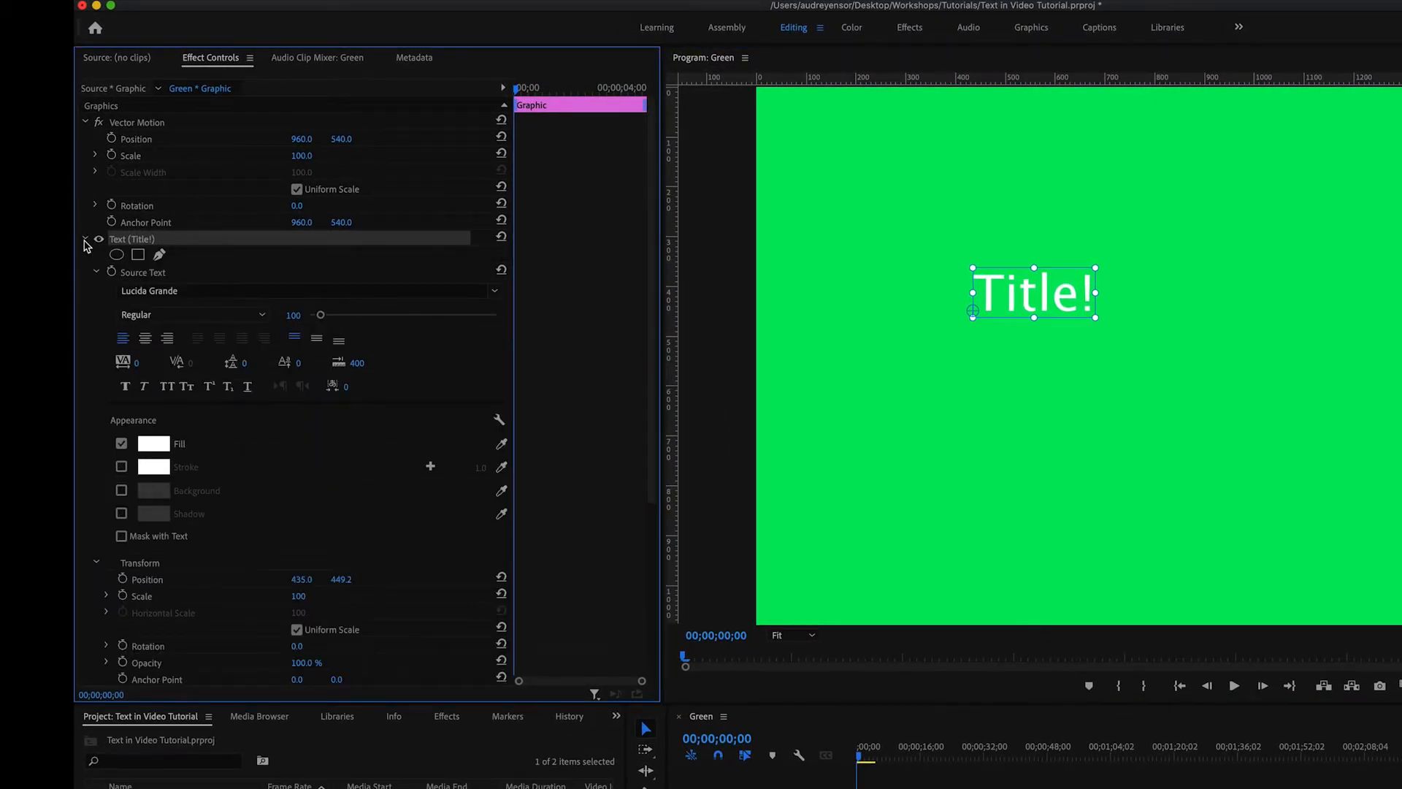
scroll(84, 262, "down", 3)
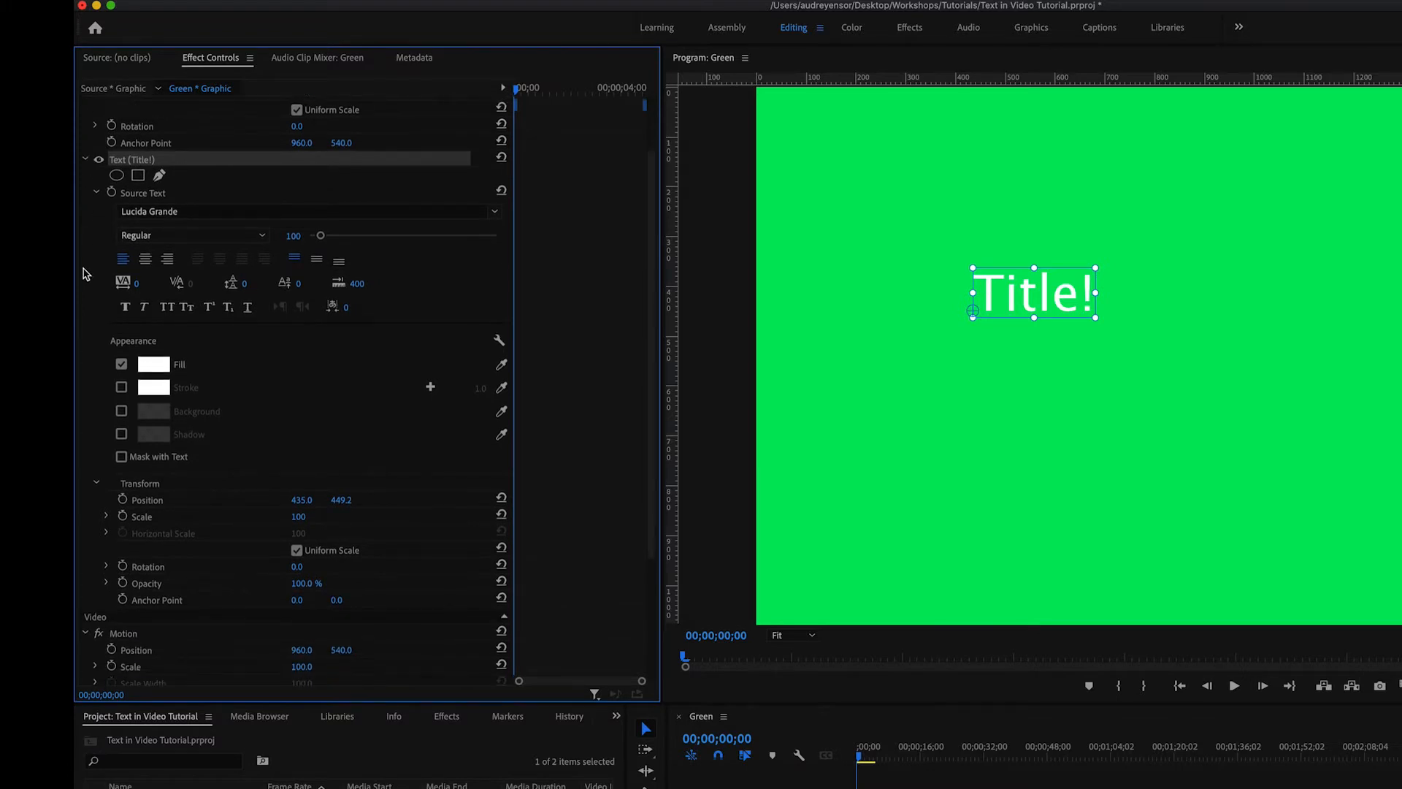
left_click(144, 307)
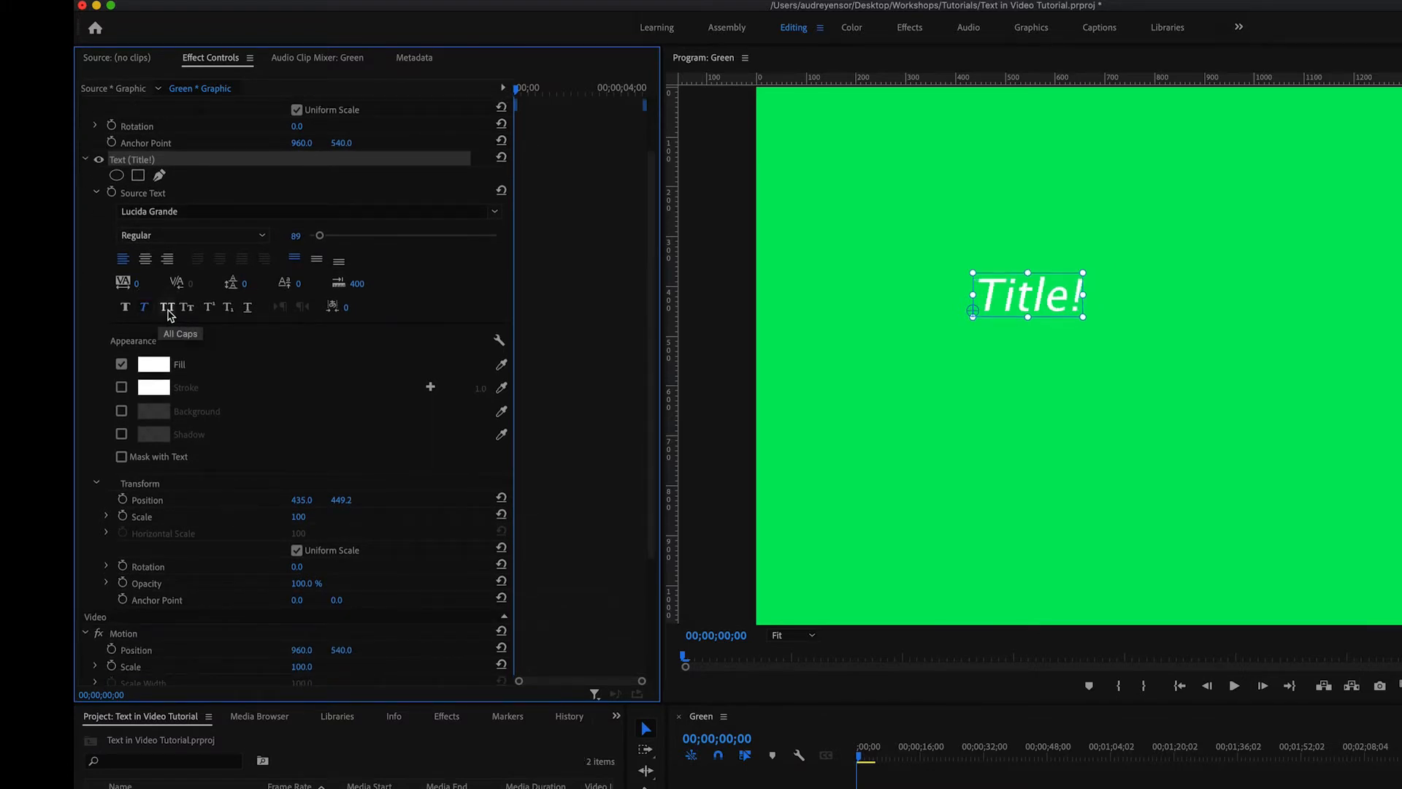
left_click(167, 307)
left_click(167, 307)
left_click(145, 309)
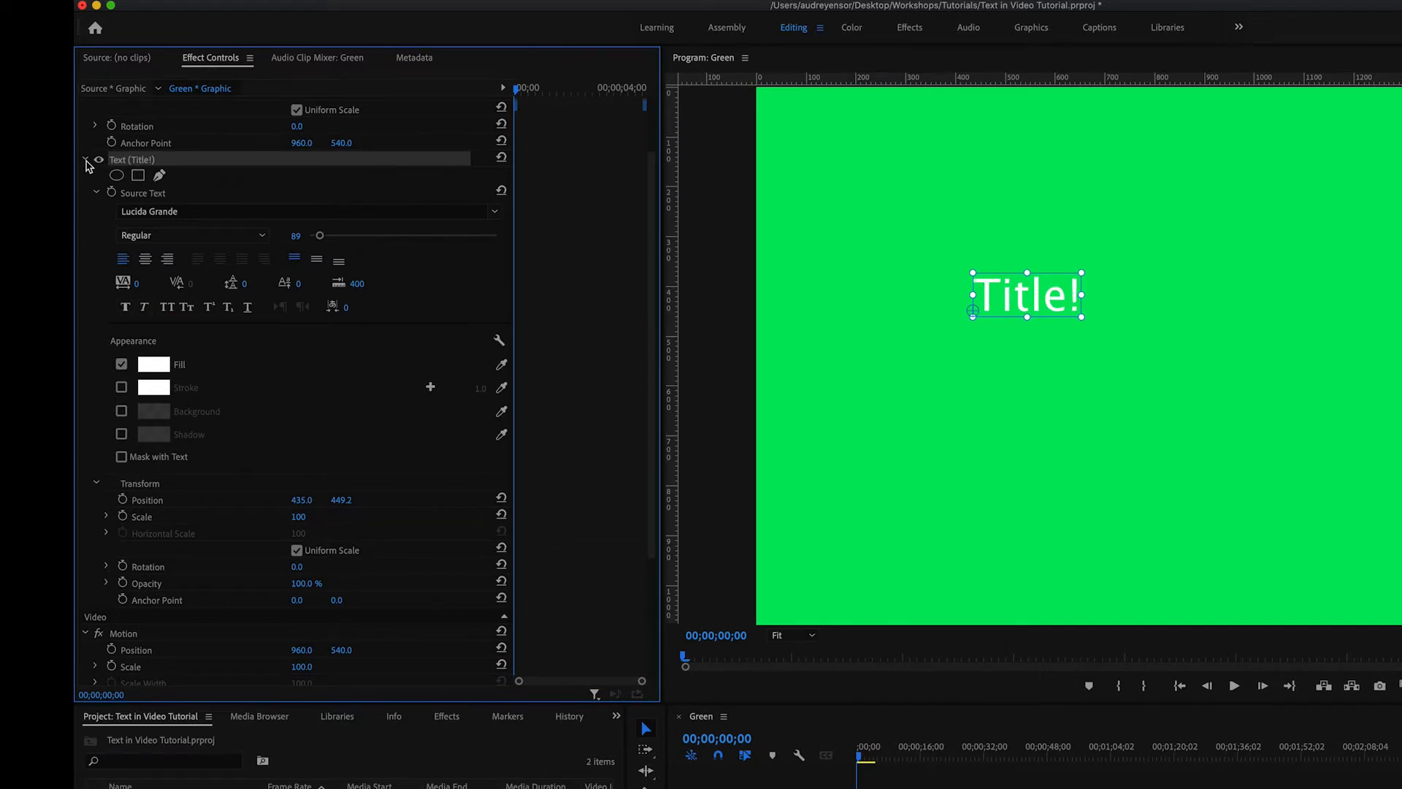
left_click(85, 160)
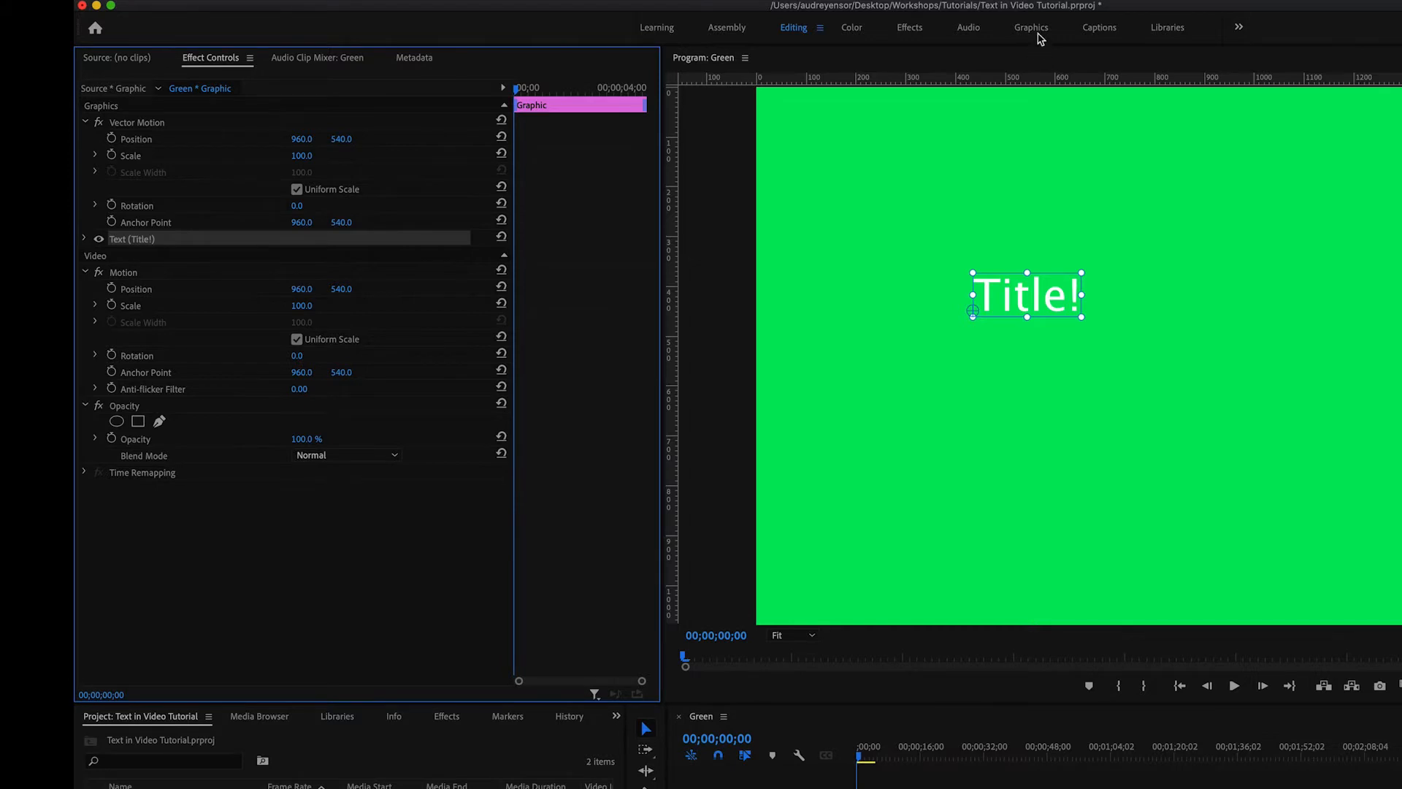
- Switch to the Graphics workspace and set the title's font to Renogare at size 218
left_click(1036, 29)
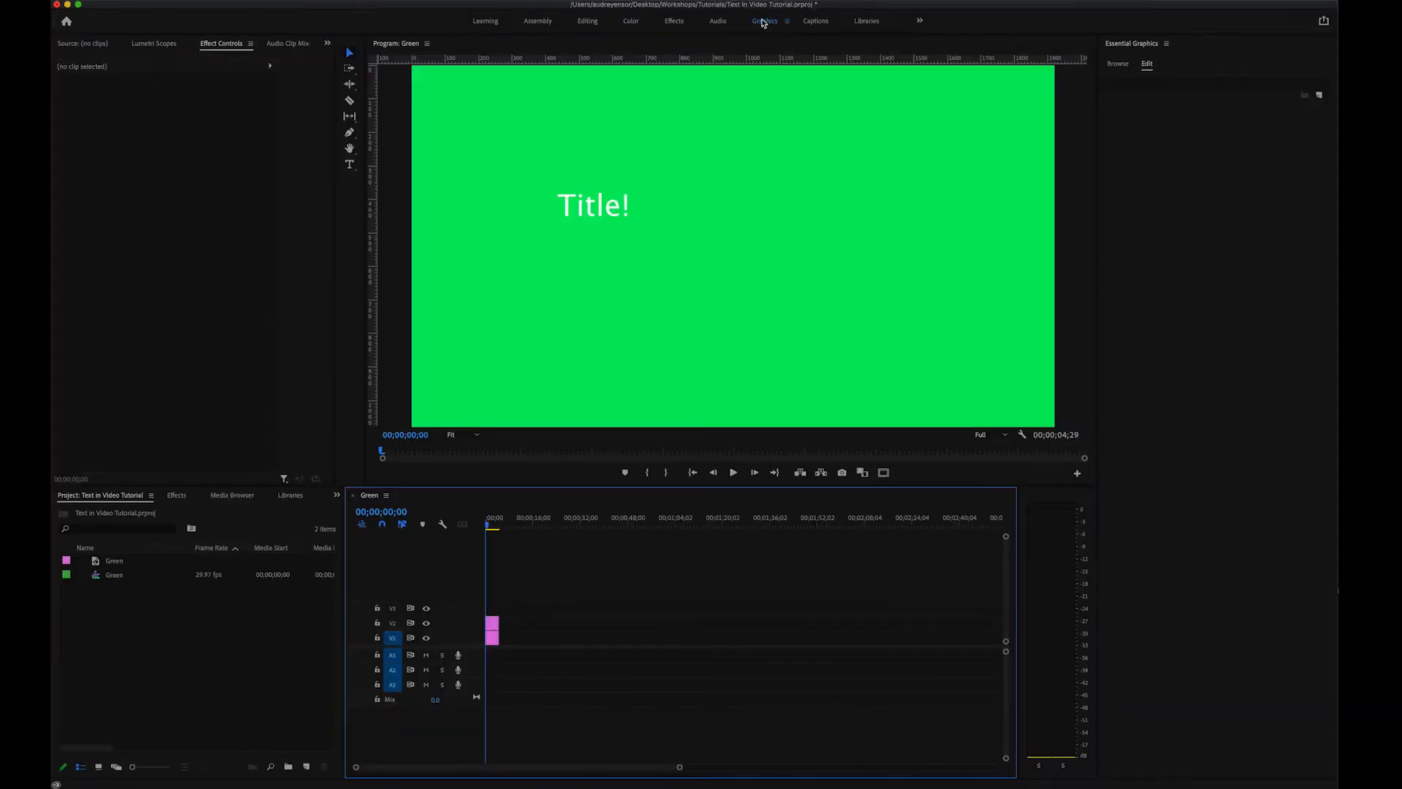
left_click(588, 212)
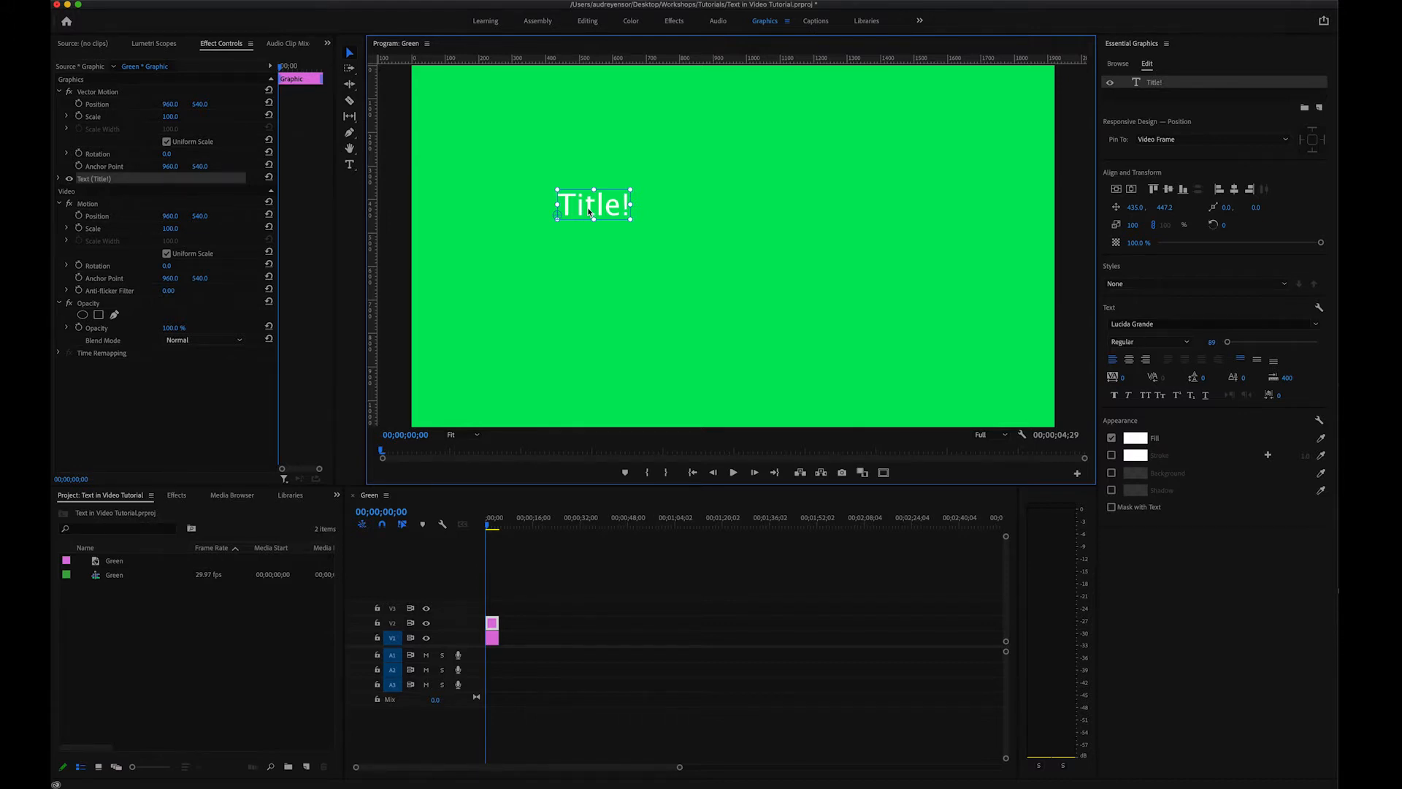
left_click(1316, 323)
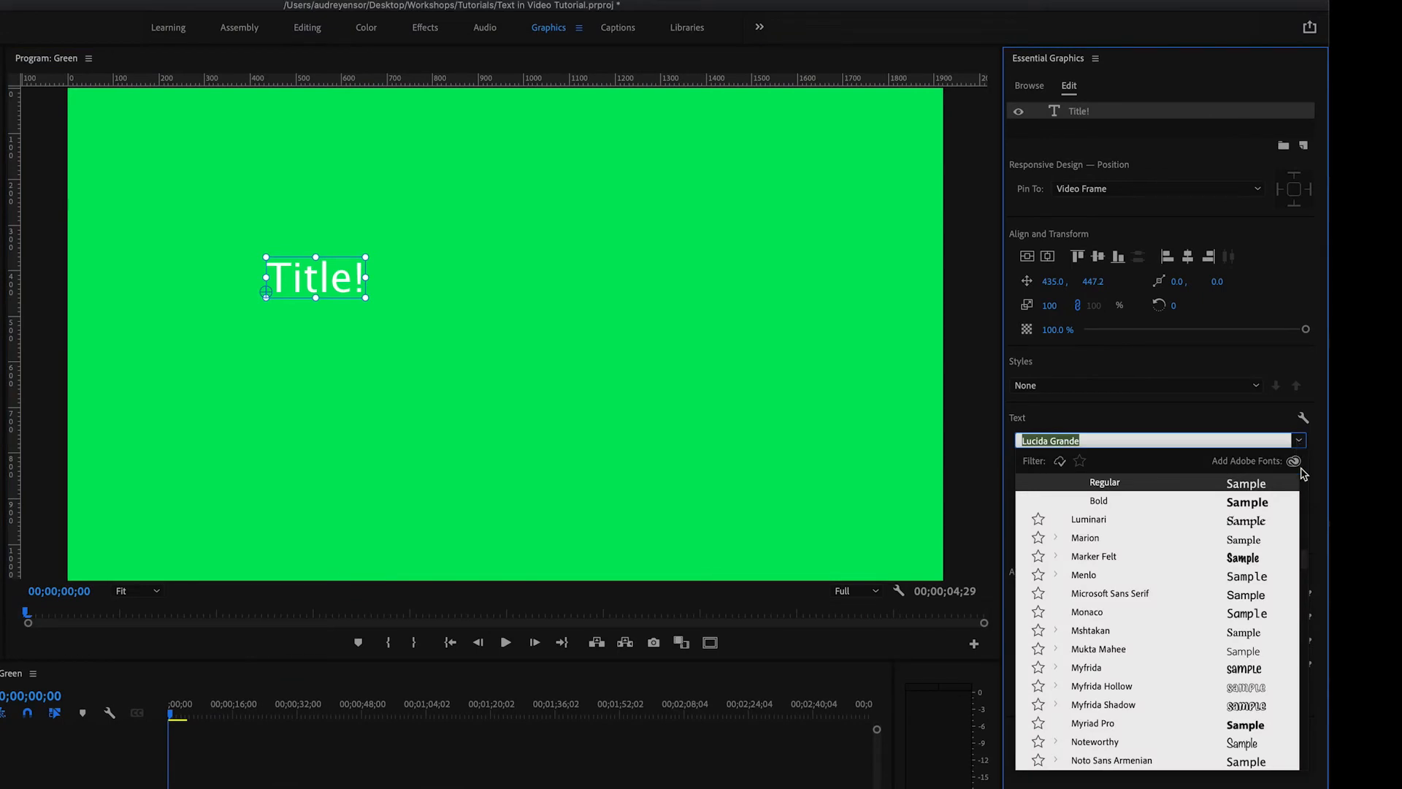
scroll(1117, 642, "down", 10)
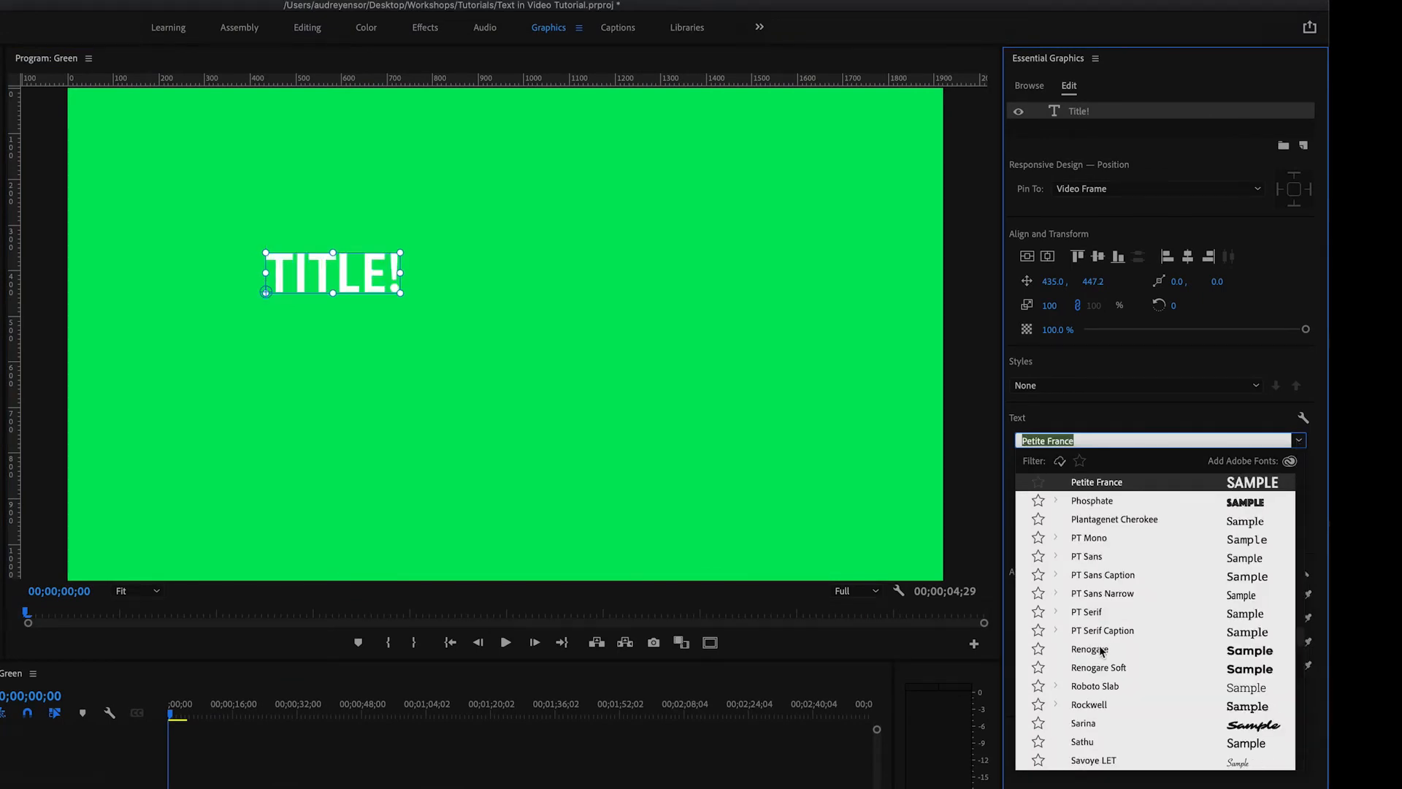
left_click(1102, 648)
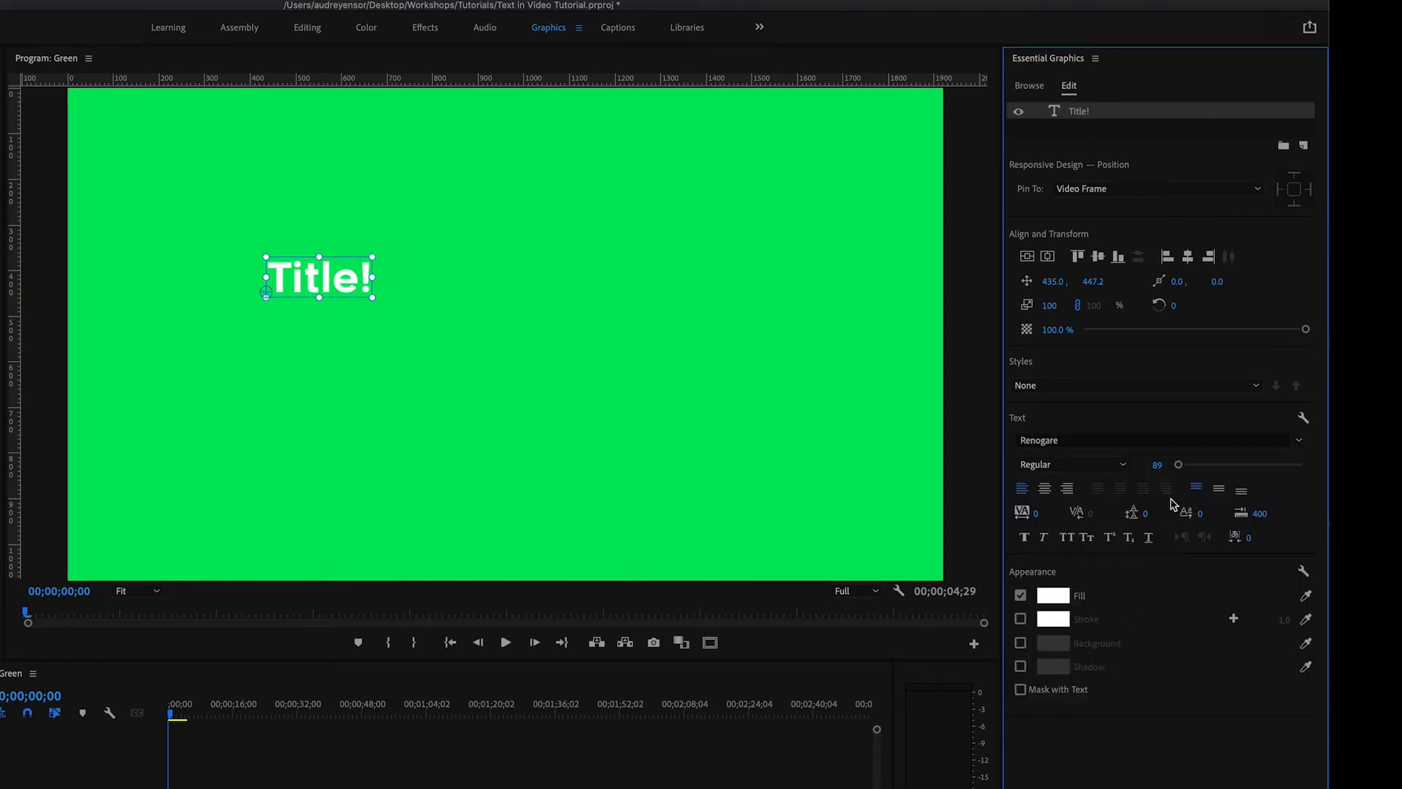
left_click_drag(1177, 464, 1187, 464)
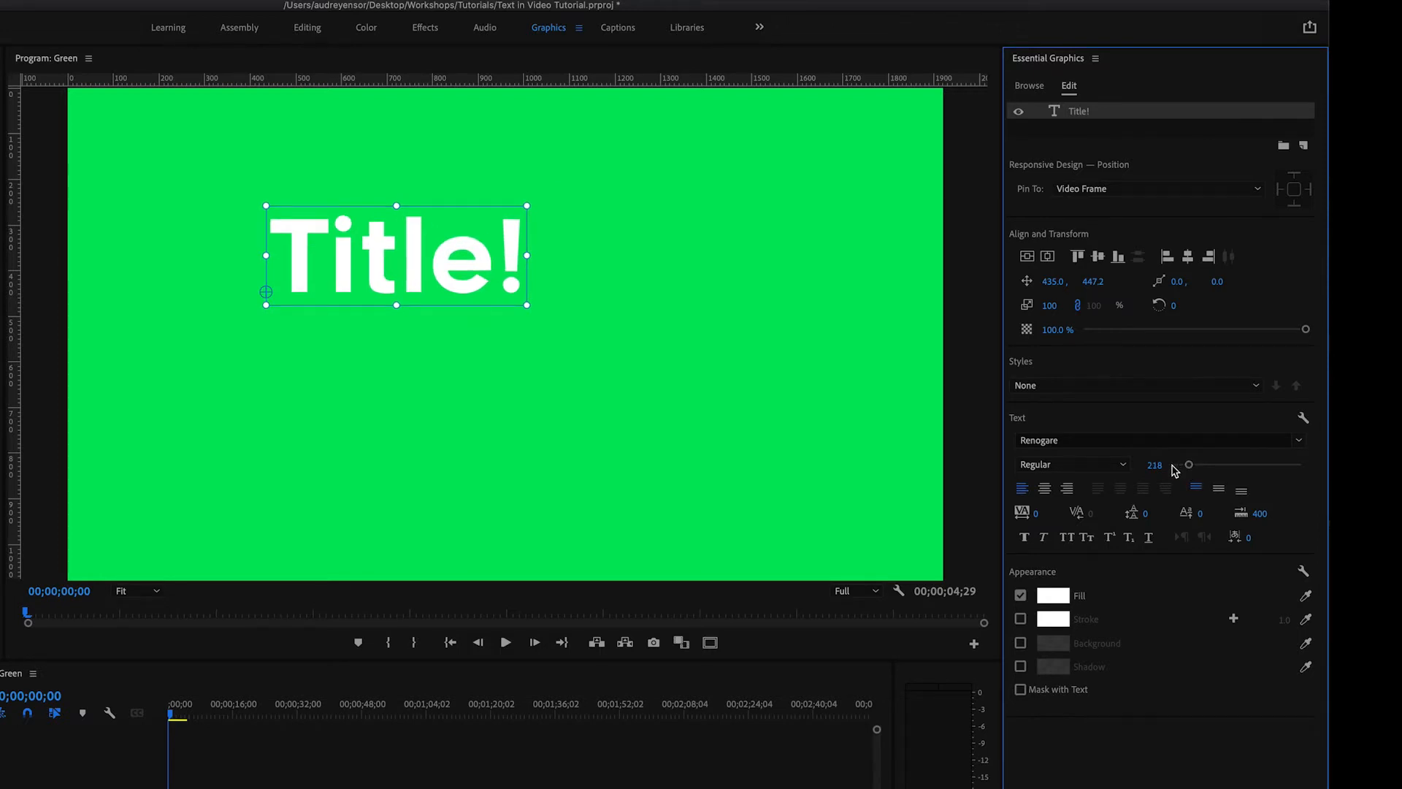
- Try faux italic, all caps and small caps on the enlarged title, switching each style off again
left_click(1044, 538)
left_click(1044, 538)
left_click(1067, 538)
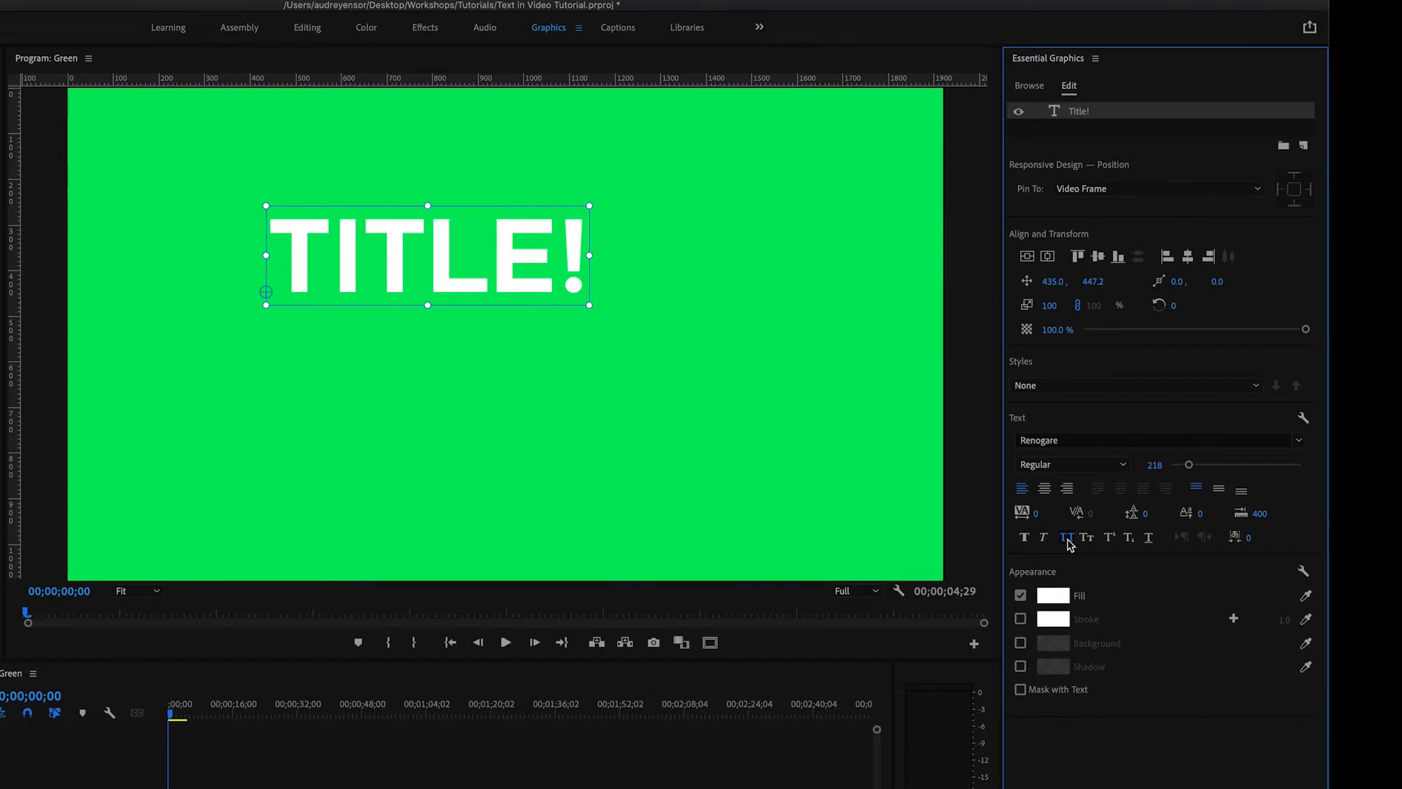
left_click(1067, 538)
left_click(1086, 538)
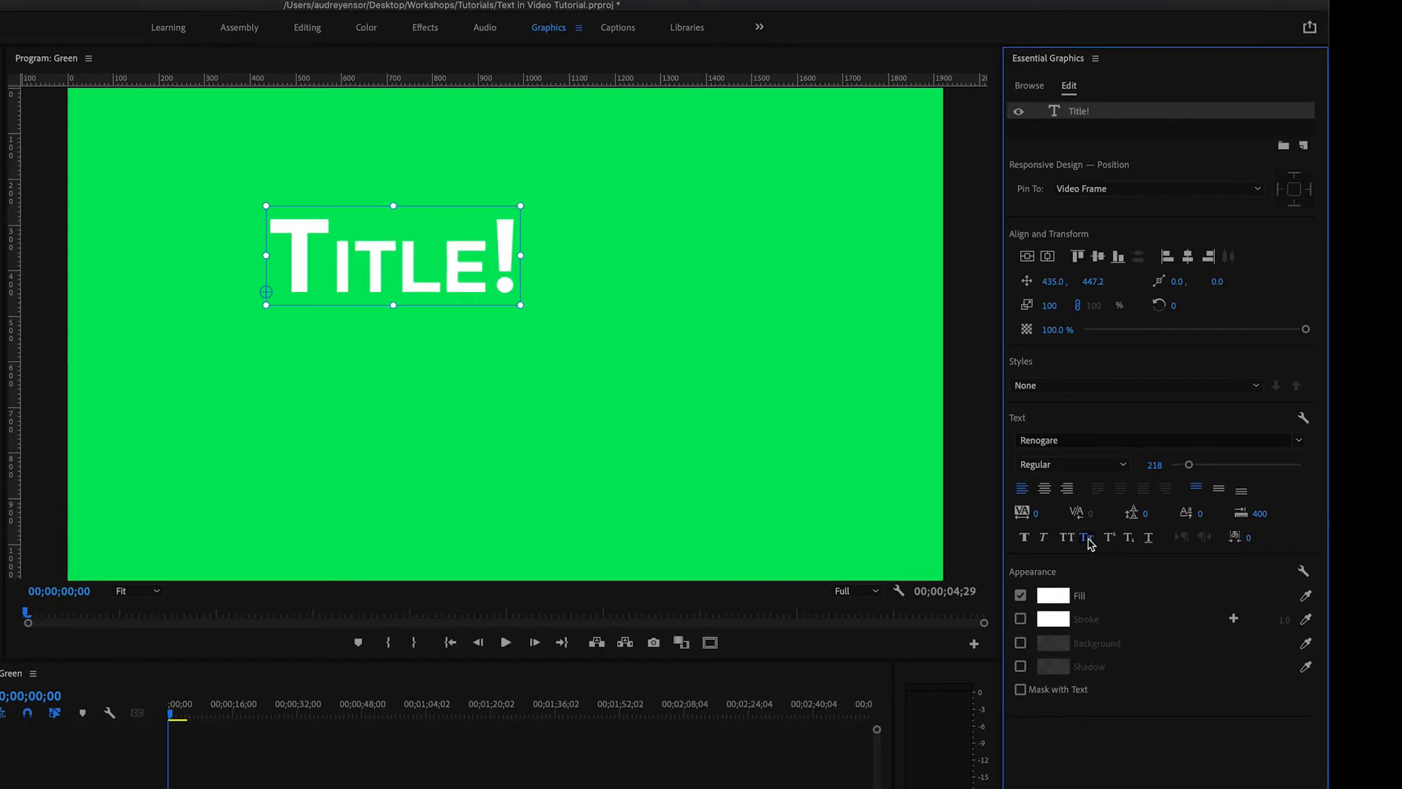
left_click(1087, 540)
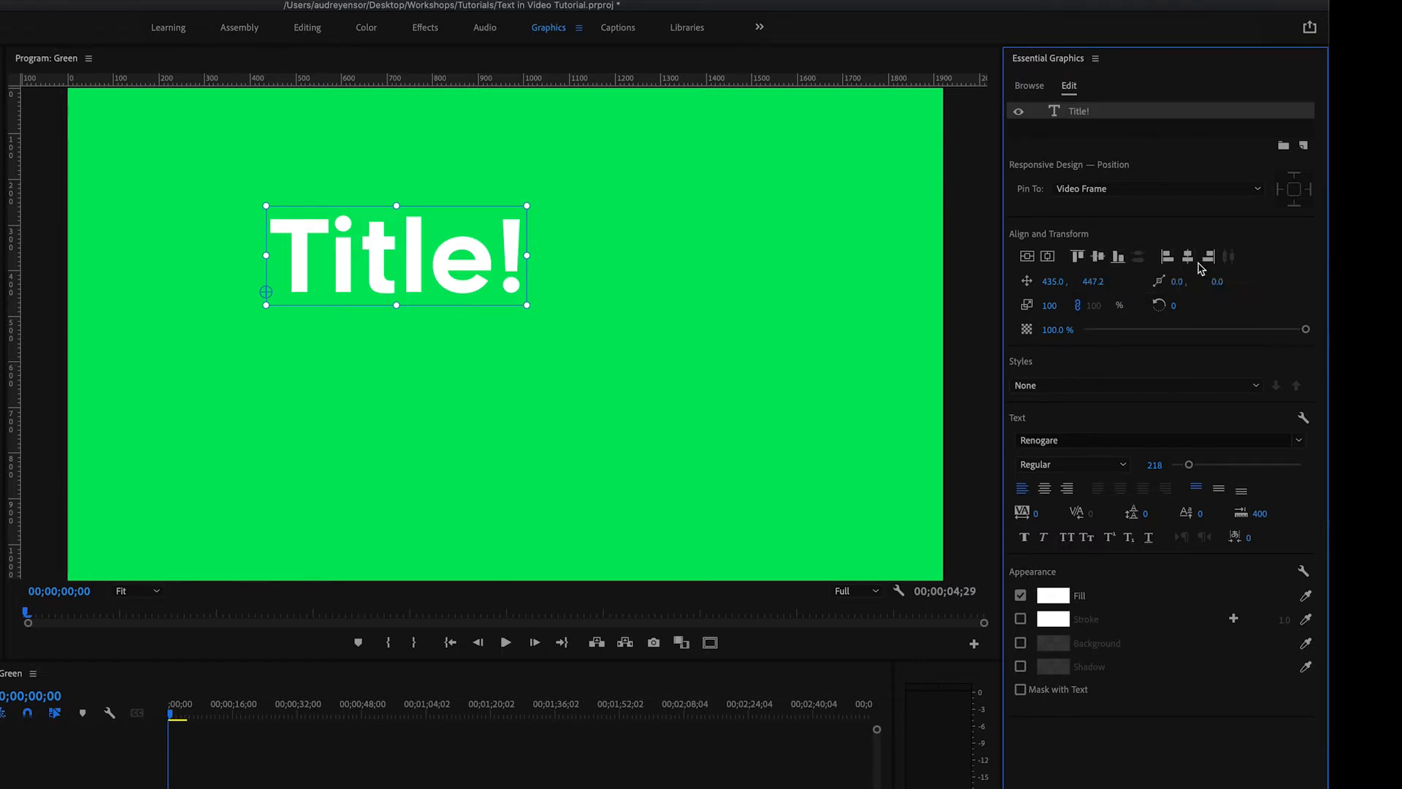
- Center the title vertically and horizontally in the video frame
left_click(1027, 257)
left_click(1048, 257)
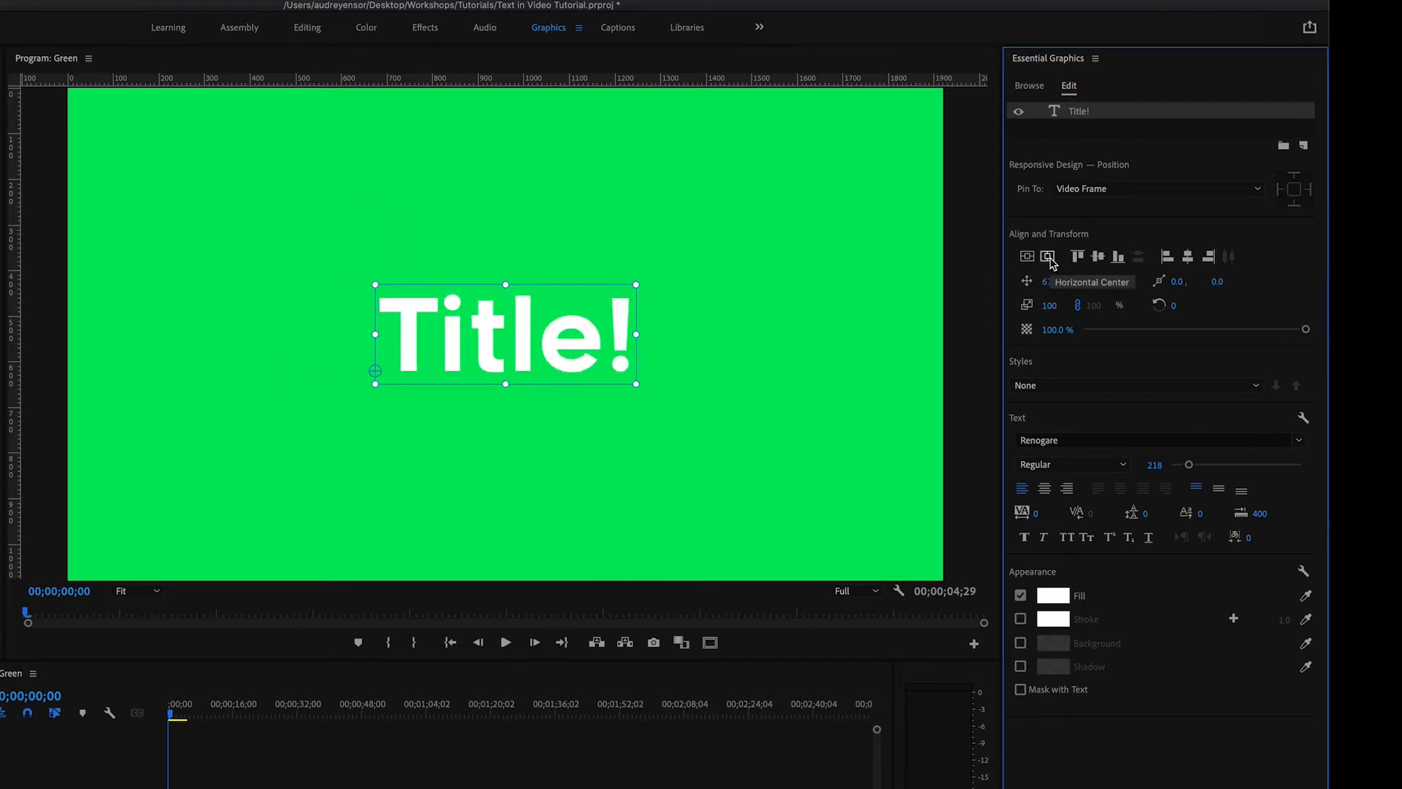
- Try aligning the title to the bottom, left, center and right of the frame, and center it again
left_click(1118, 257)
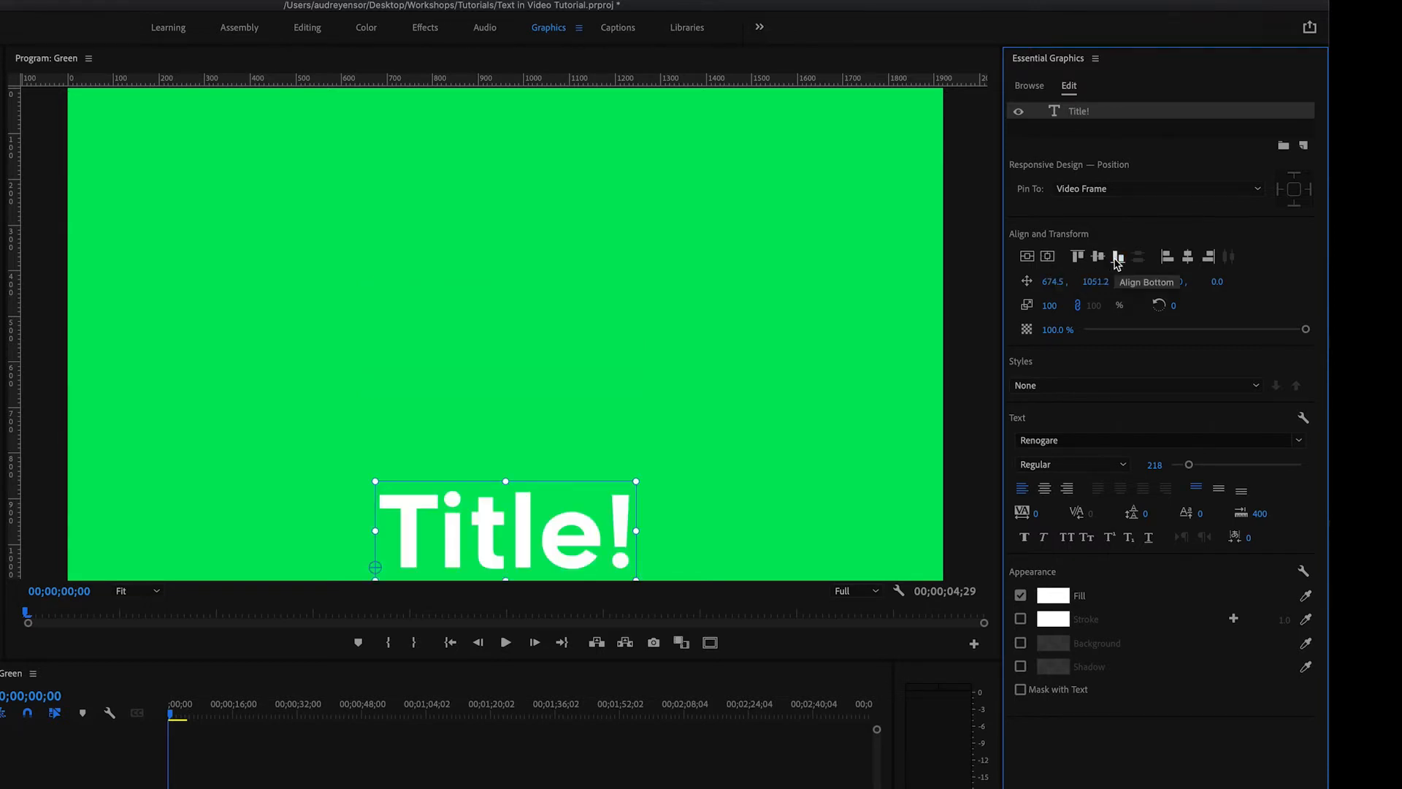
left_click(1166, 259)
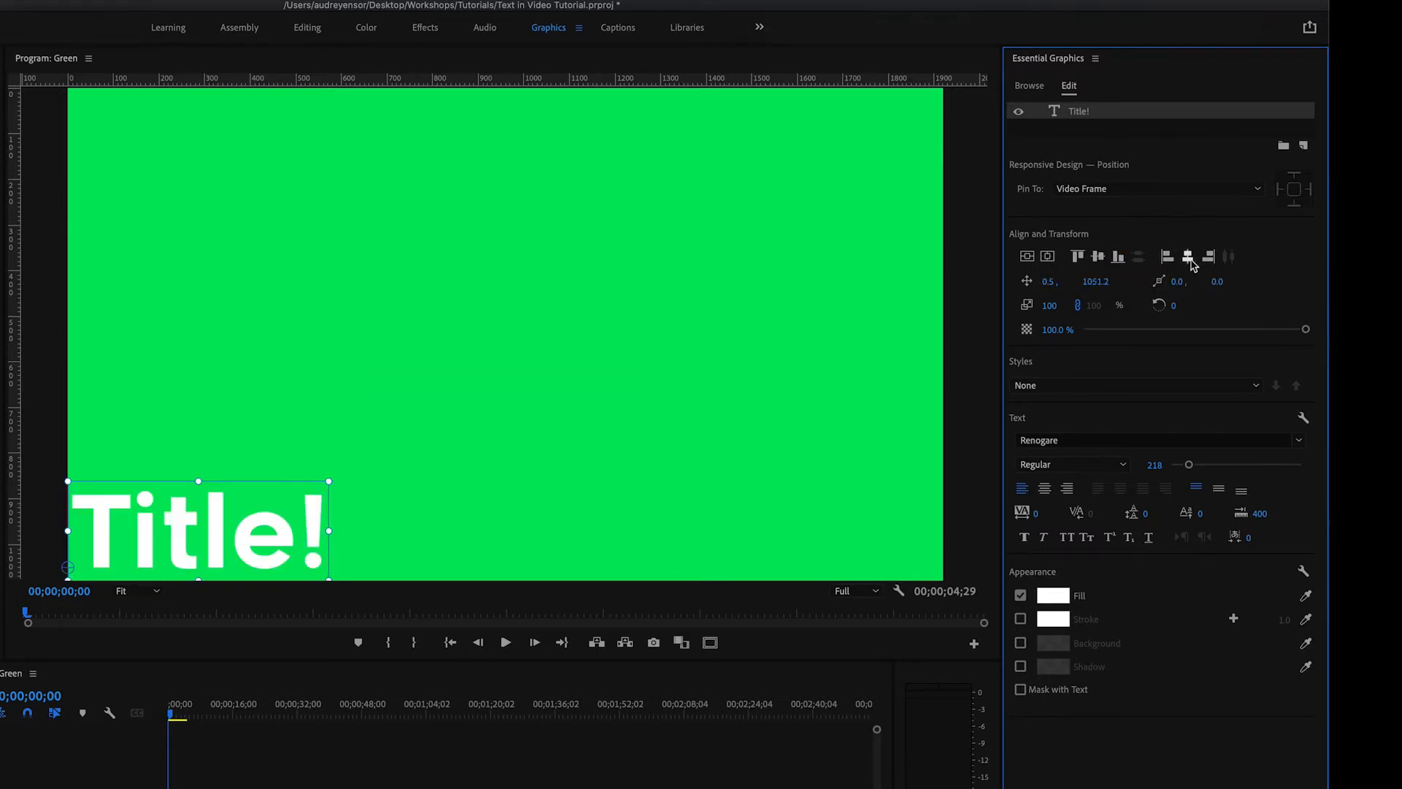
left_click(1188, 259)
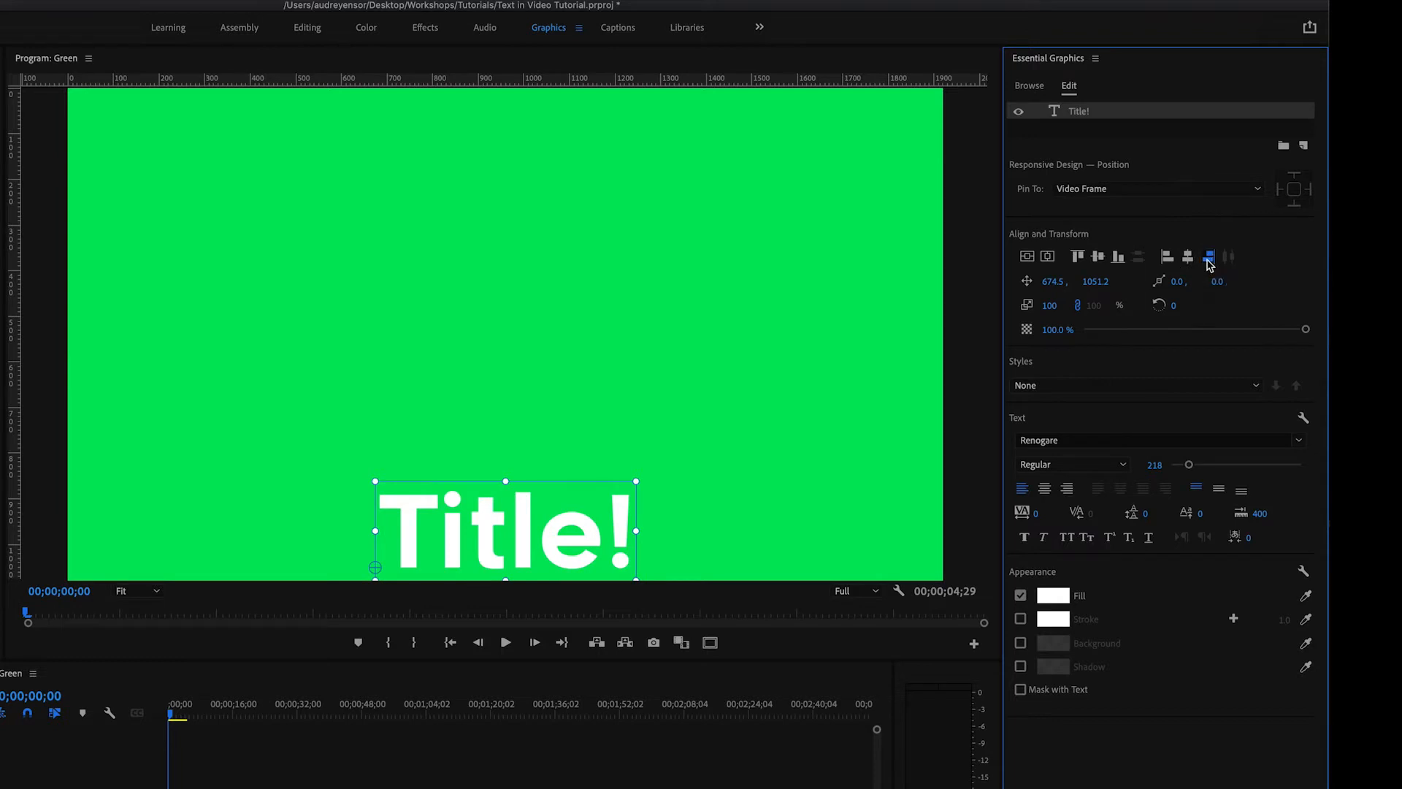
left_click(1209, 260)
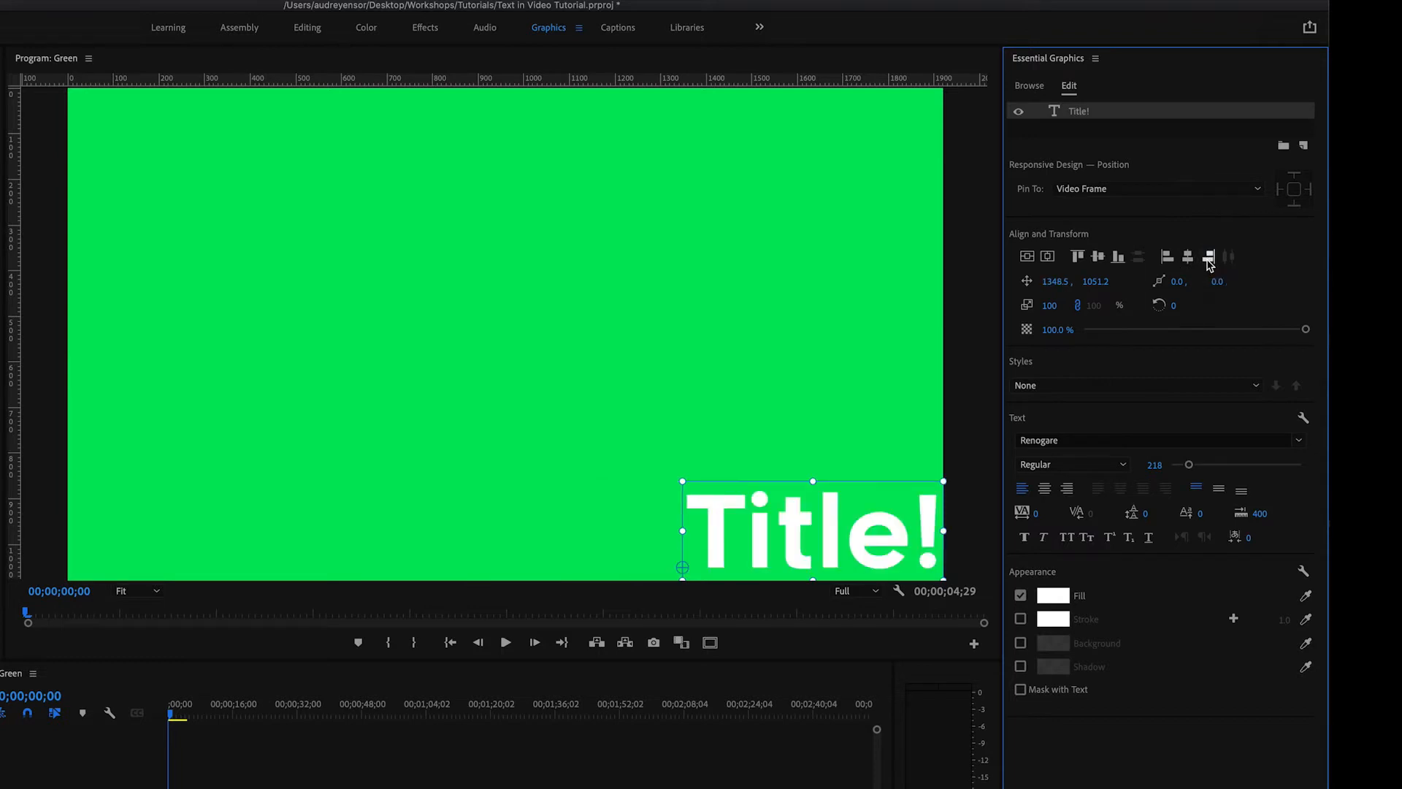
left_click(1048, 257)
left_click(1049, 258)
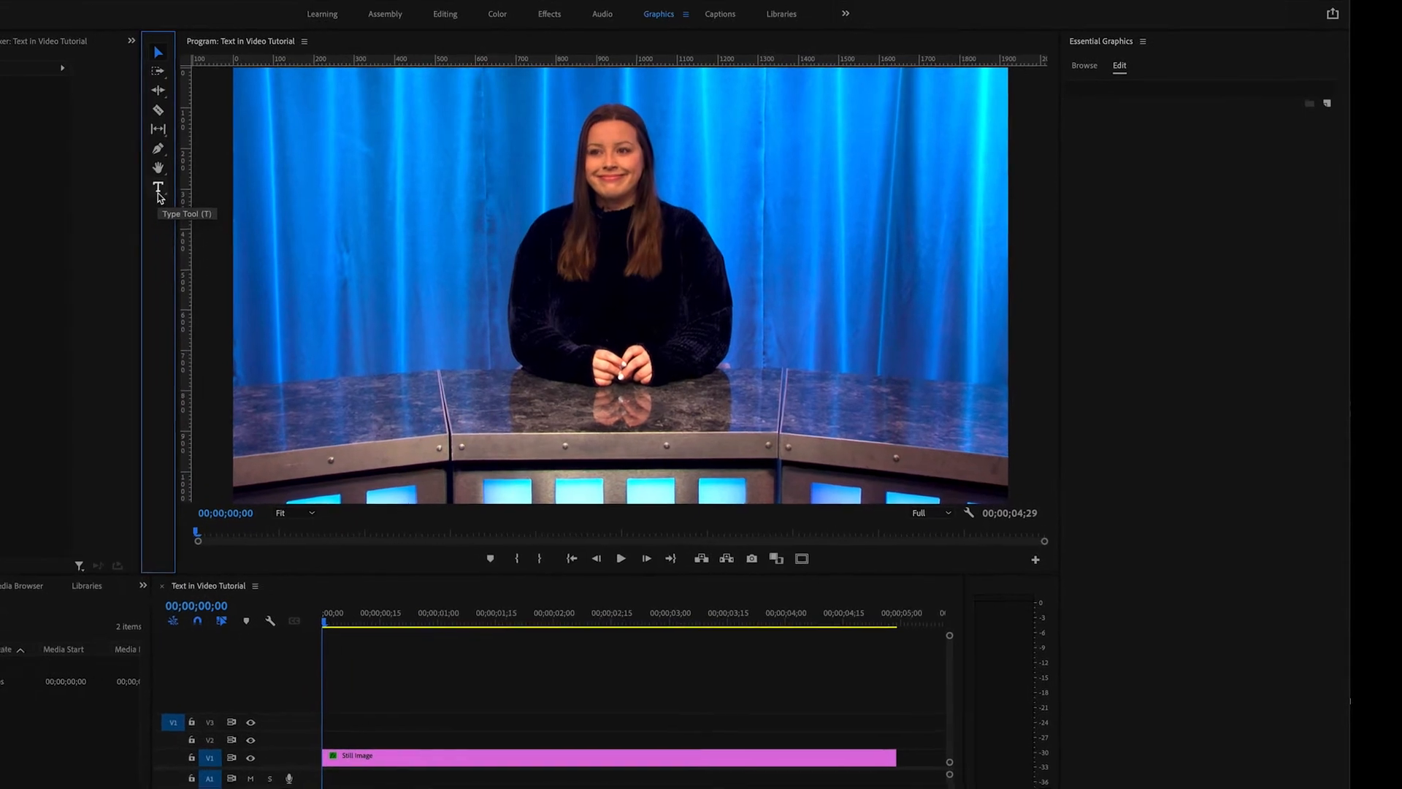
- Add a two-line text layer over the still image with the presenter's full name and "Chief Editor" below it, and deselect it
left_click(132, 192)
left_click(301, 365)
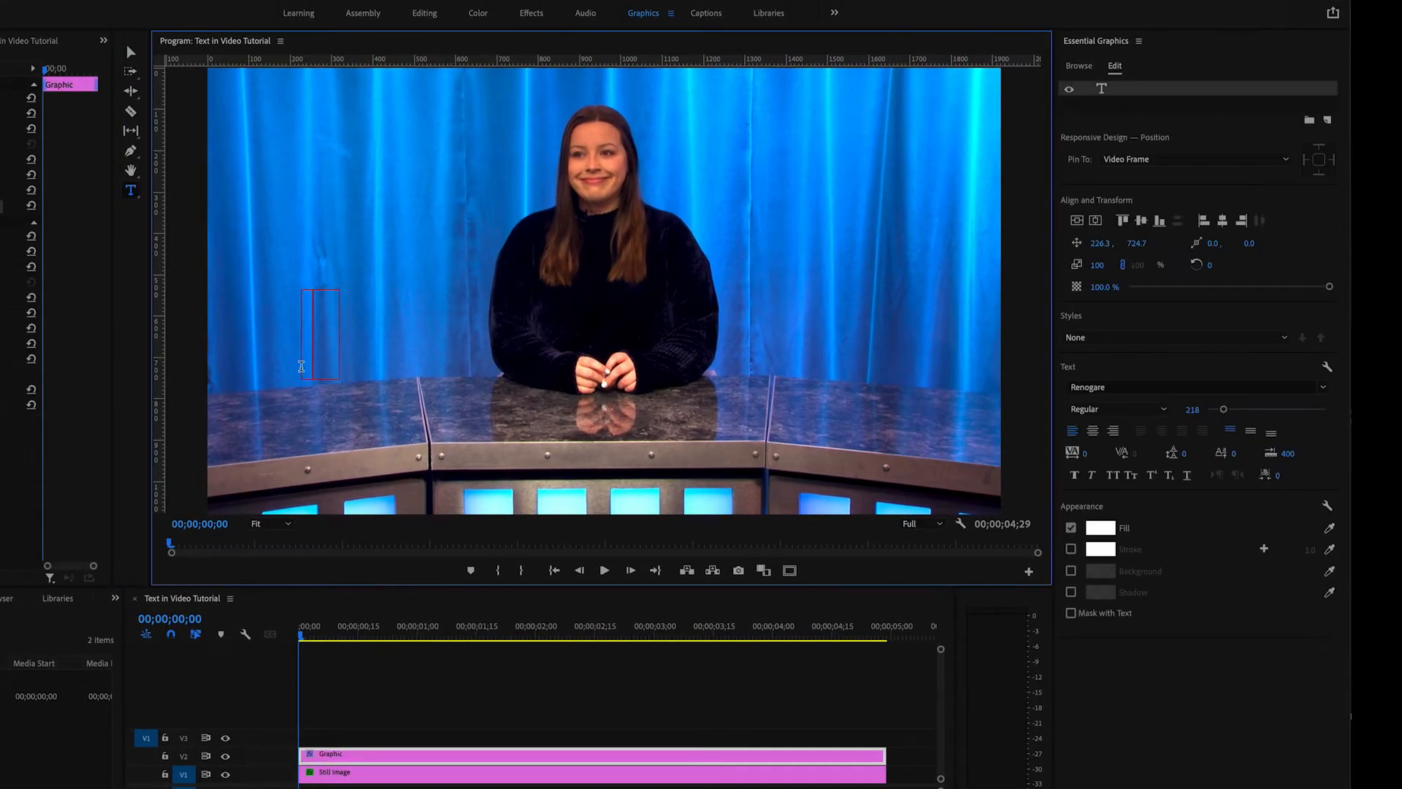
type("Audrey Ensor")
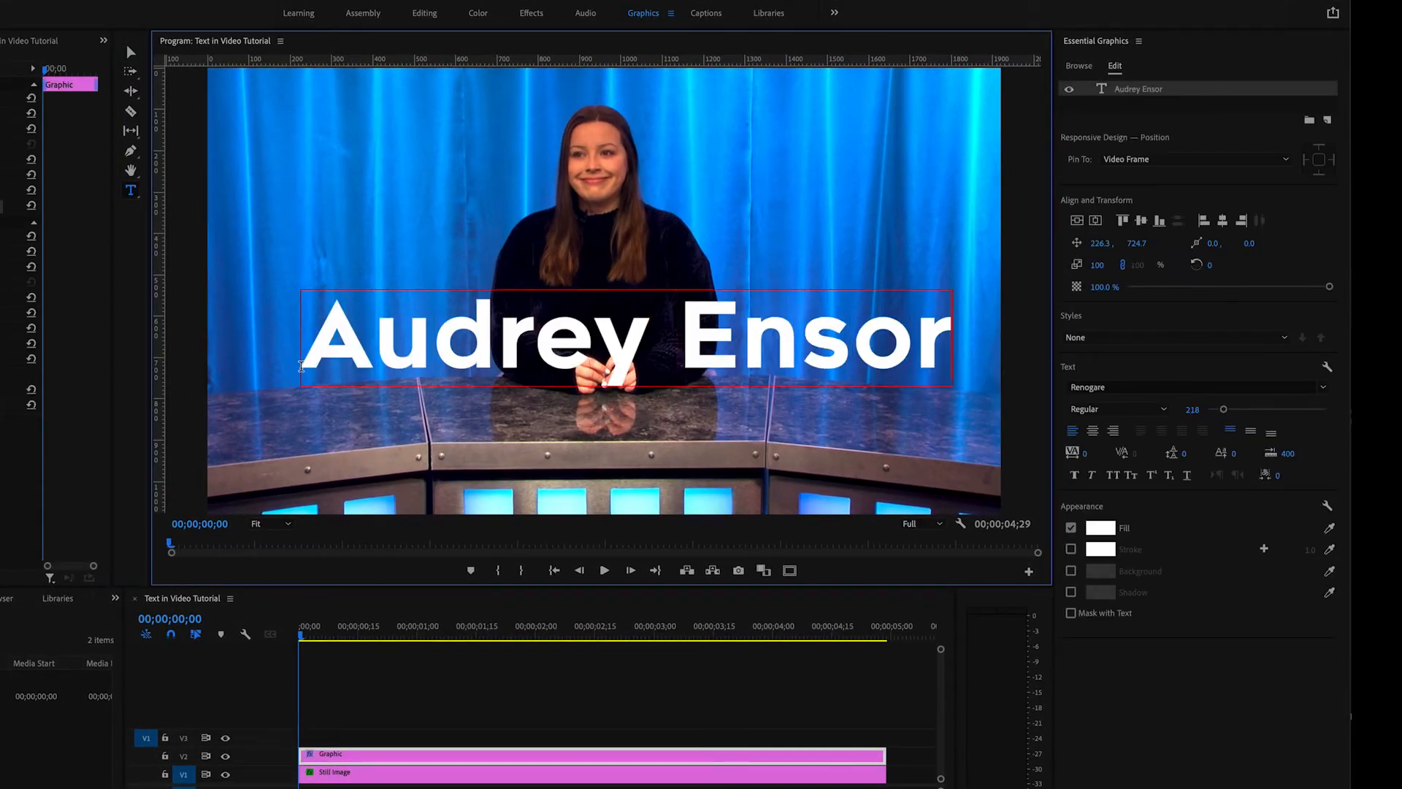
key("Return")
type("Chief")
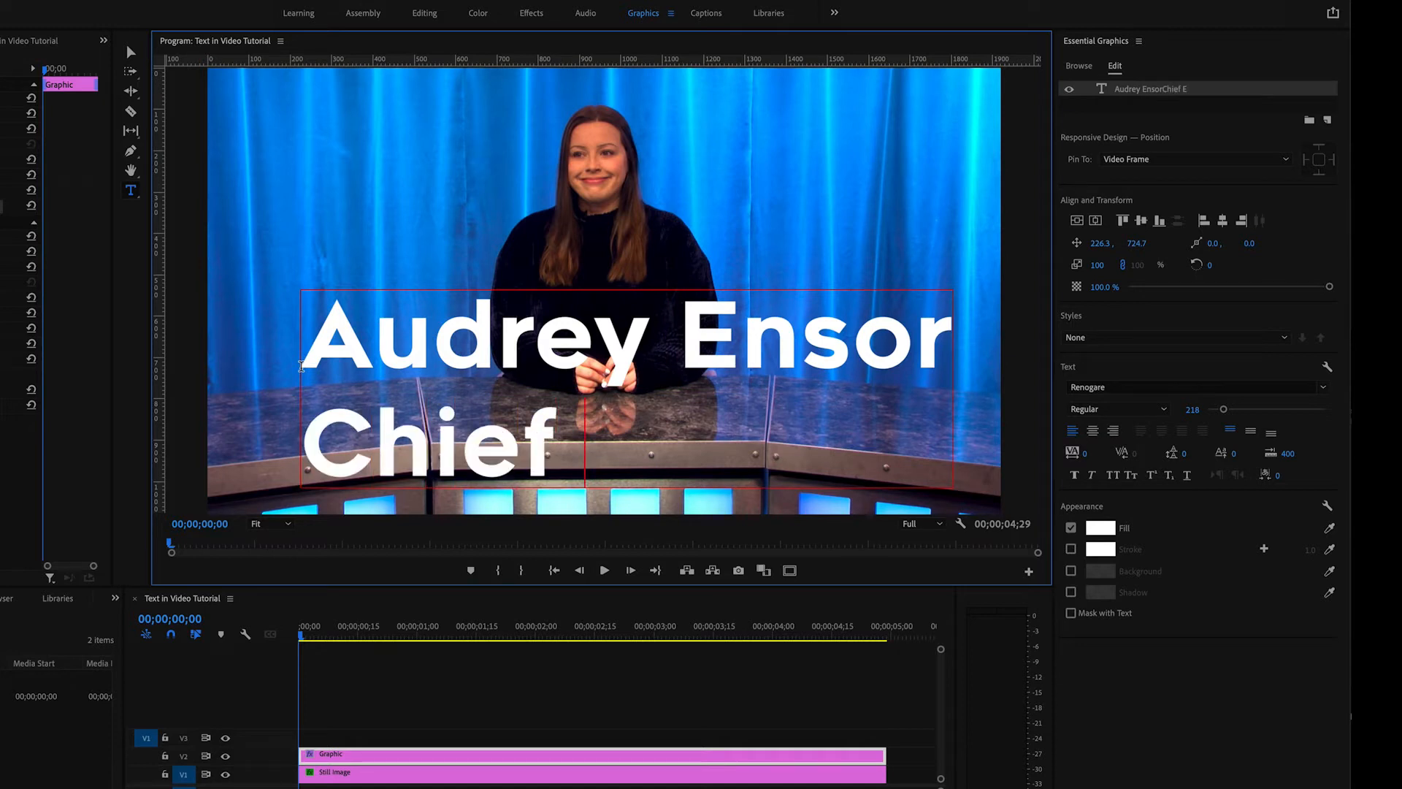
type(" Editor")
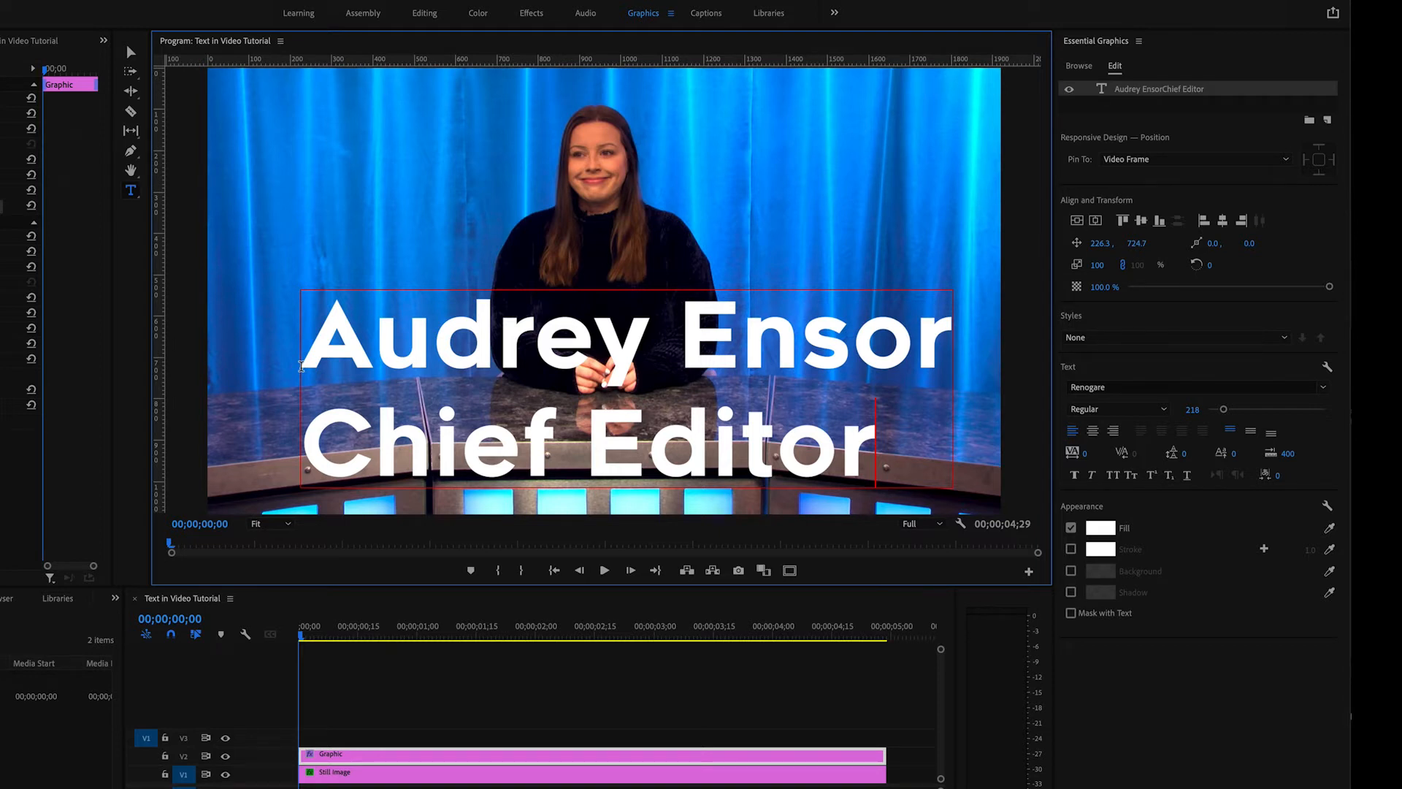
left_click(131, 52)
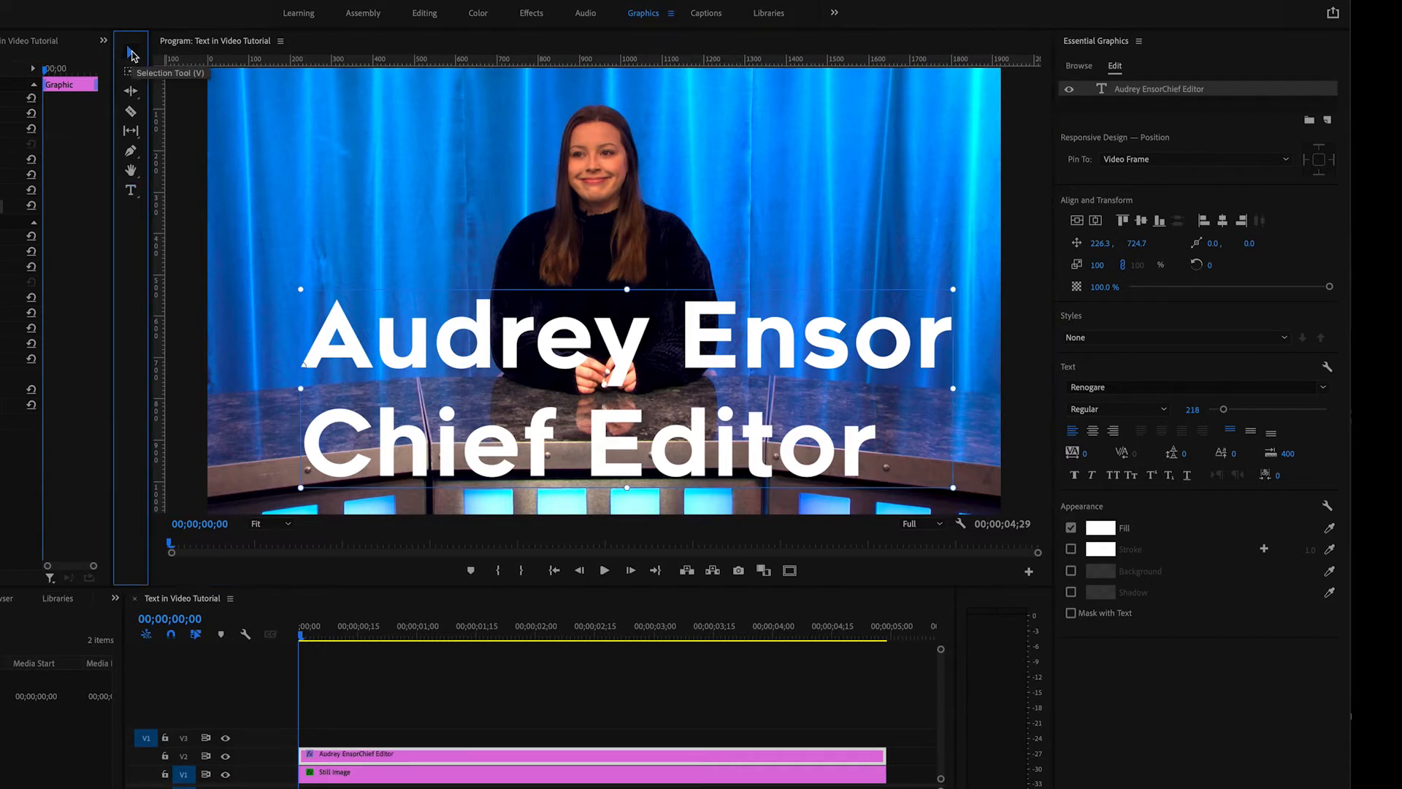
left_click(196, 123)
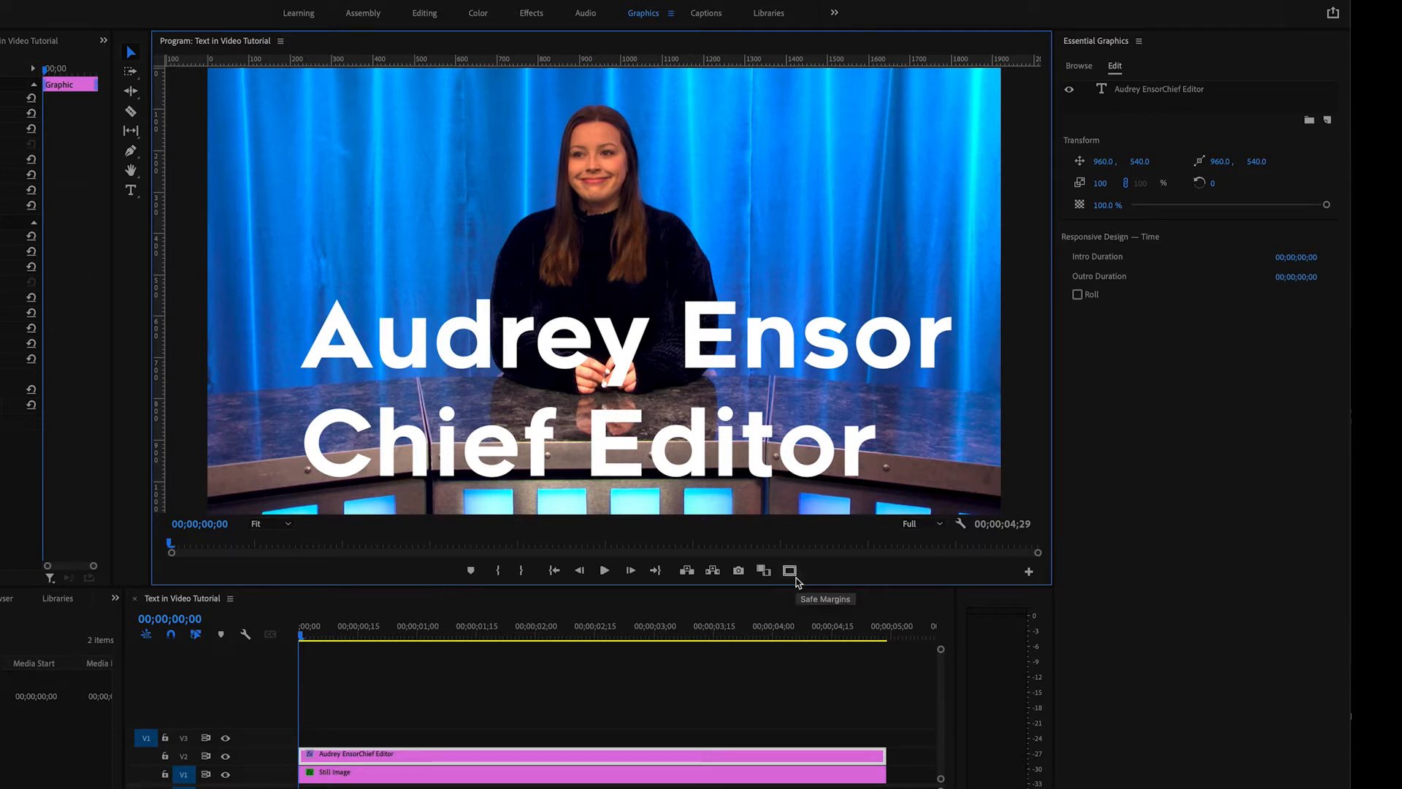
- Turn on the safe margins overlay in the Program monitor
left_click(1028, 571)
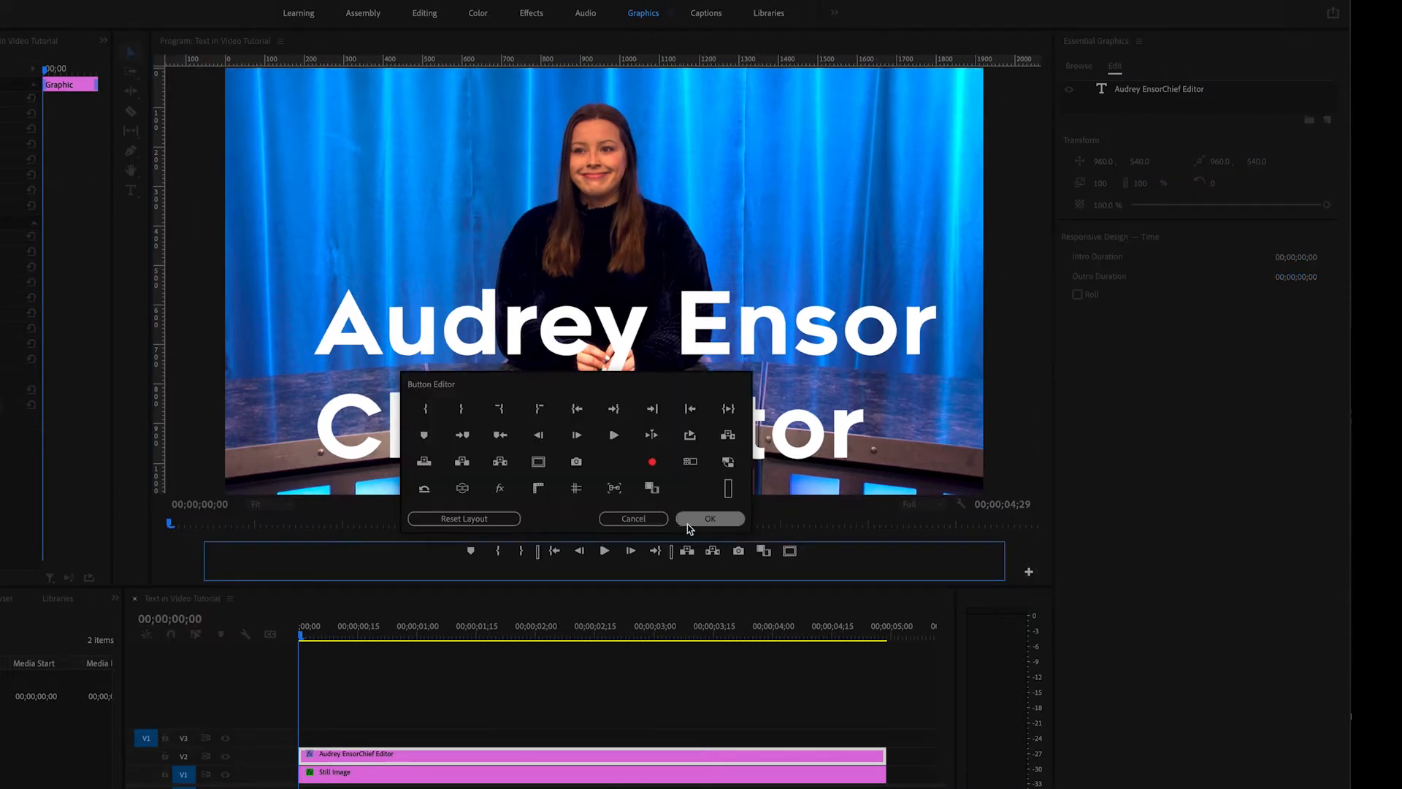
left_click(633, 519)
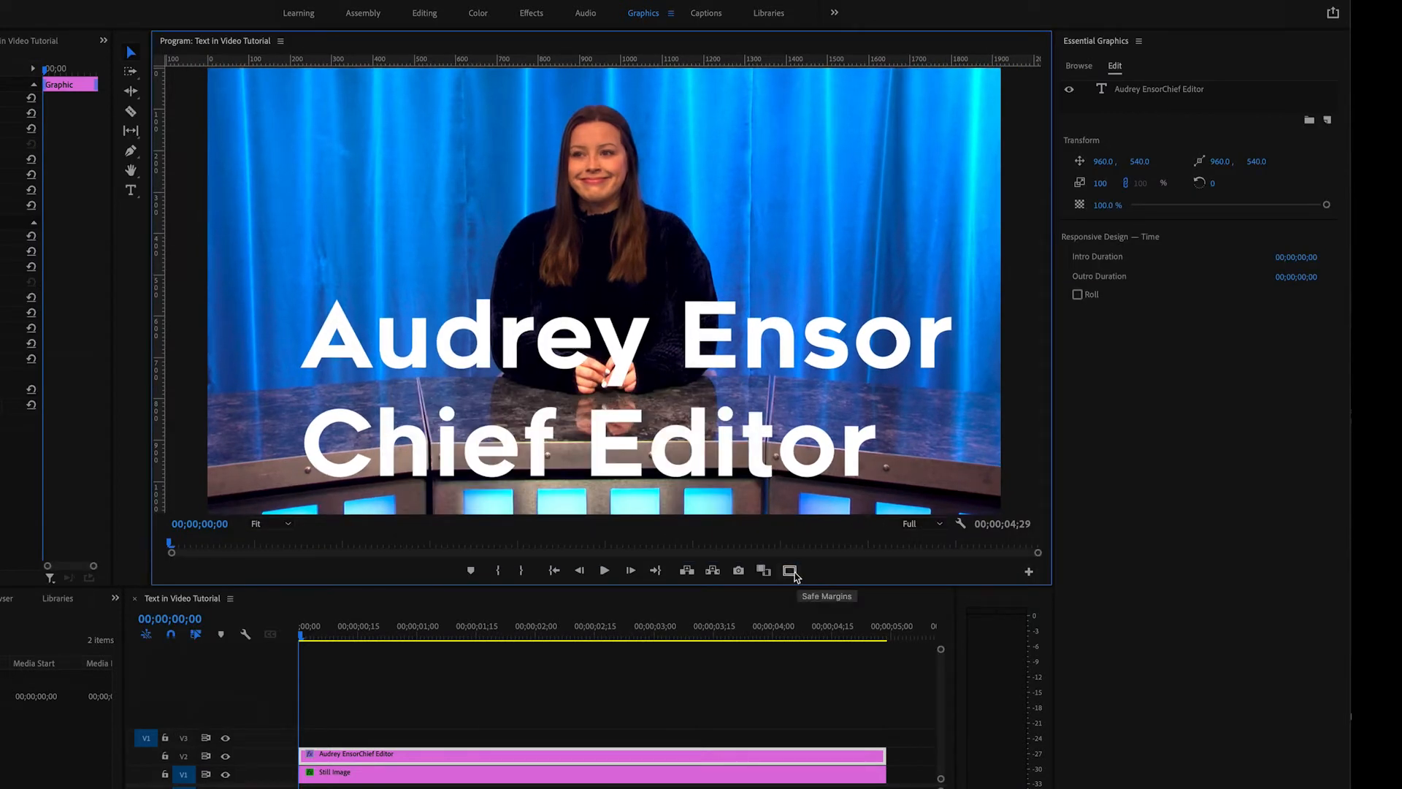
left_click(790, 571)
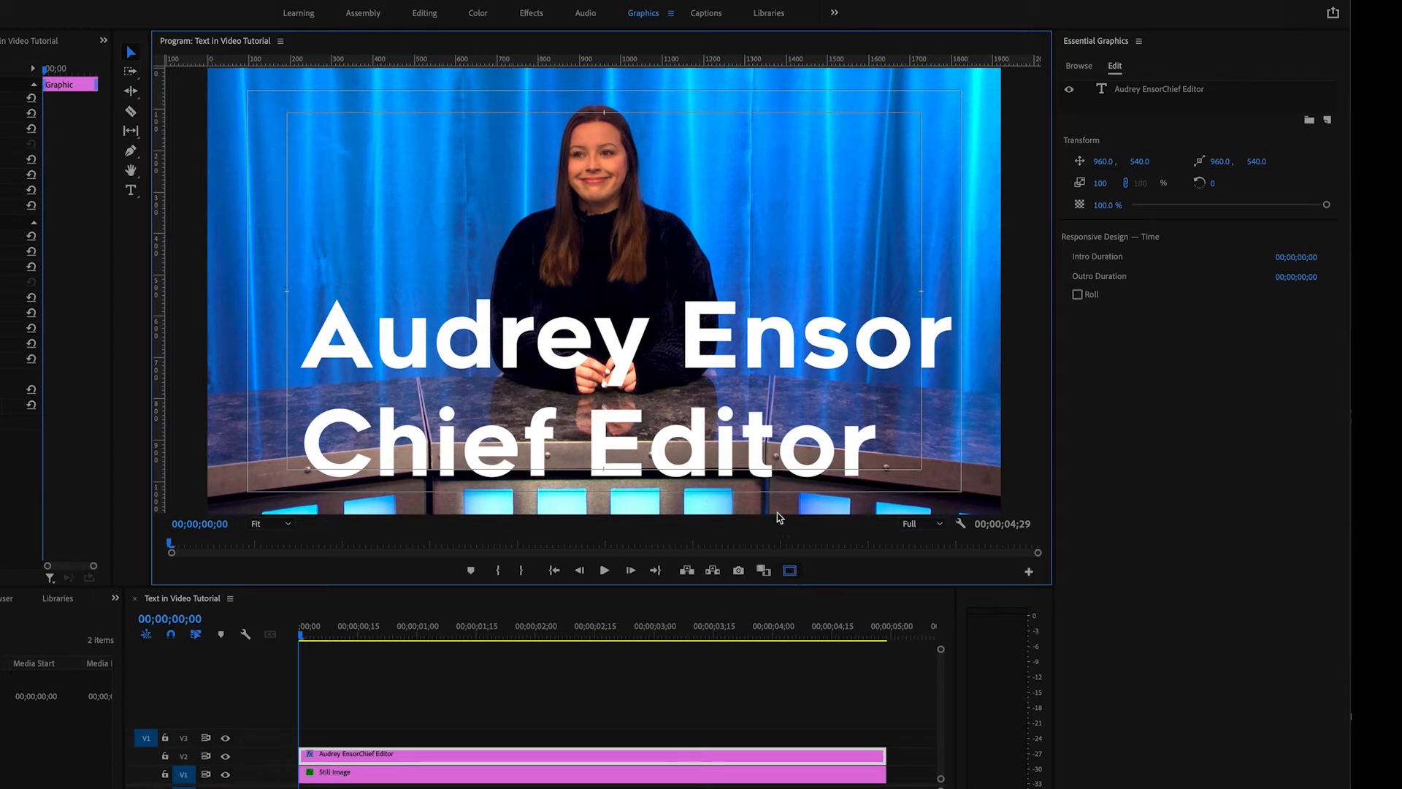
- Reduce the caption text size to 60 and move it into the lower-left corner of the outer safe margin
left_click(703, 452)
left_click_drag(698, 443, 645, 456)
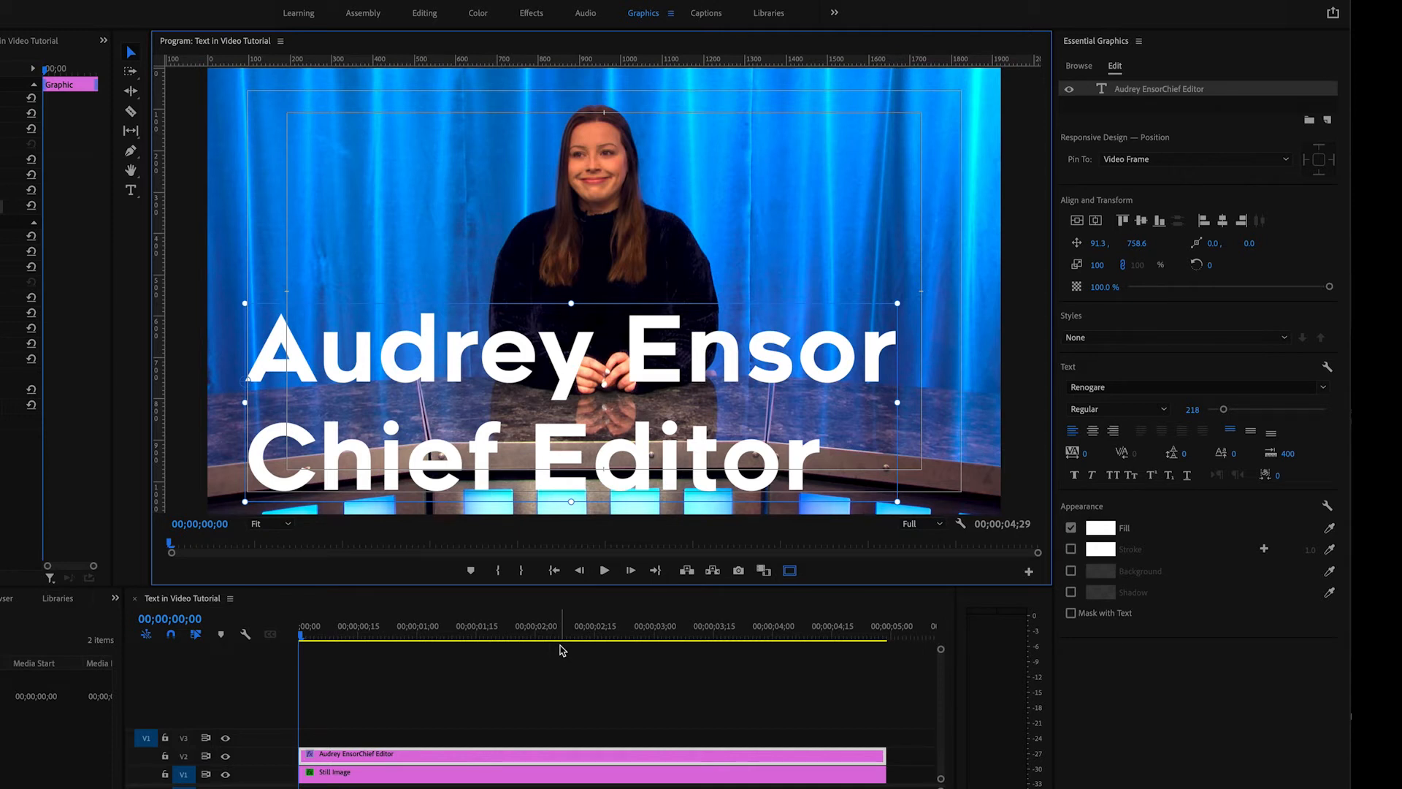
left_click_drag(1223, 409, 1212, 409)
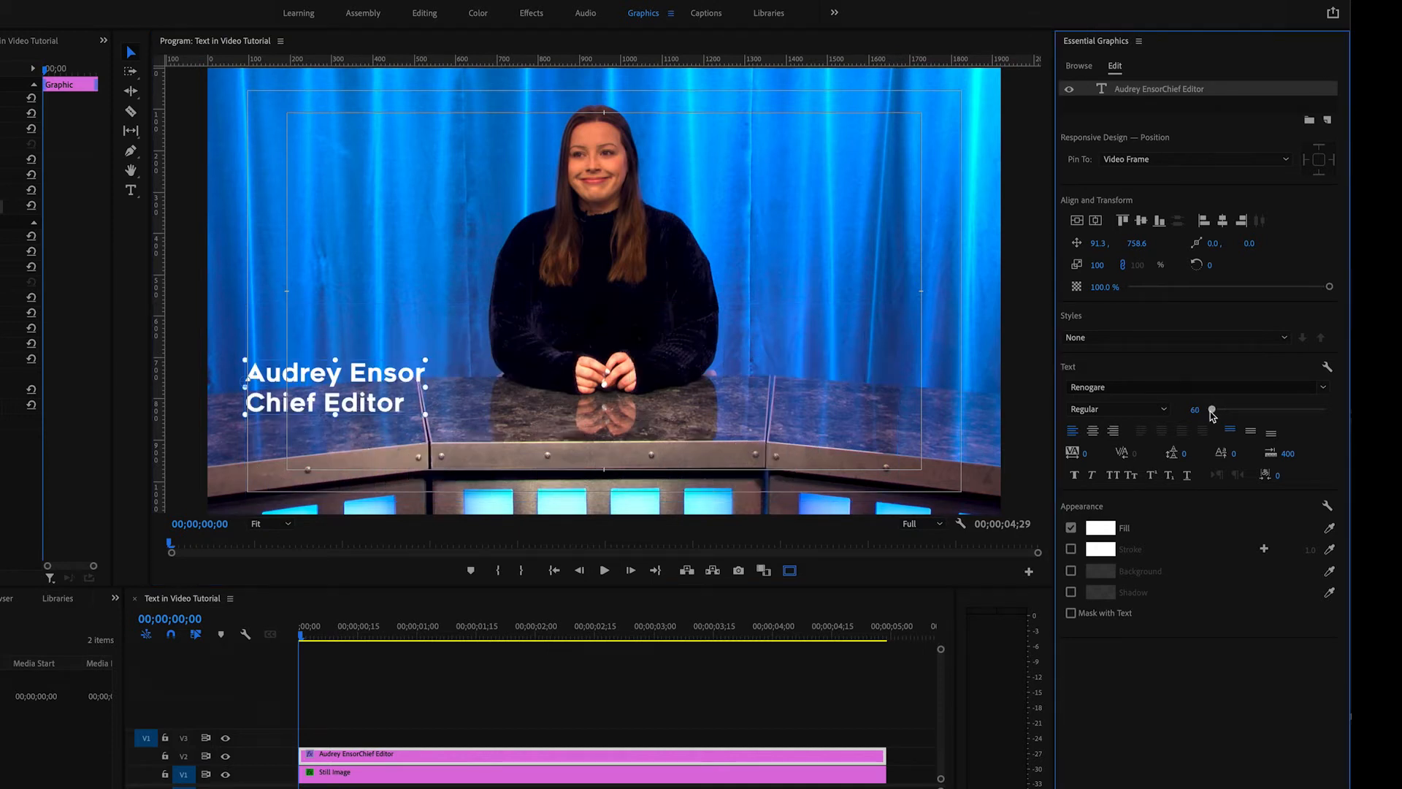
left_click_drag(364, 378, 368, 457)
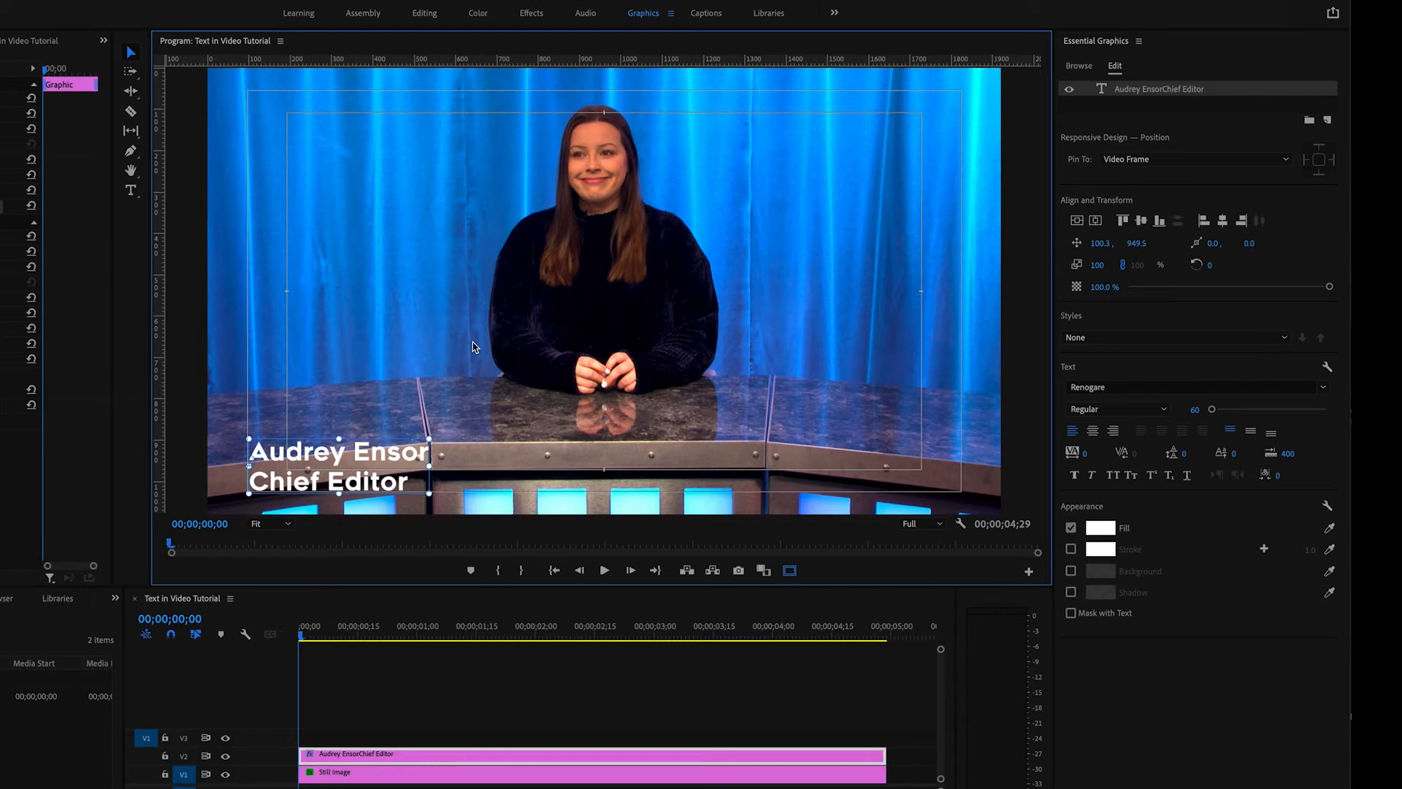
- Change the font of both caption lines to LEMON MILK Bold
double_click(345, 455)
left_click(1314, 385)
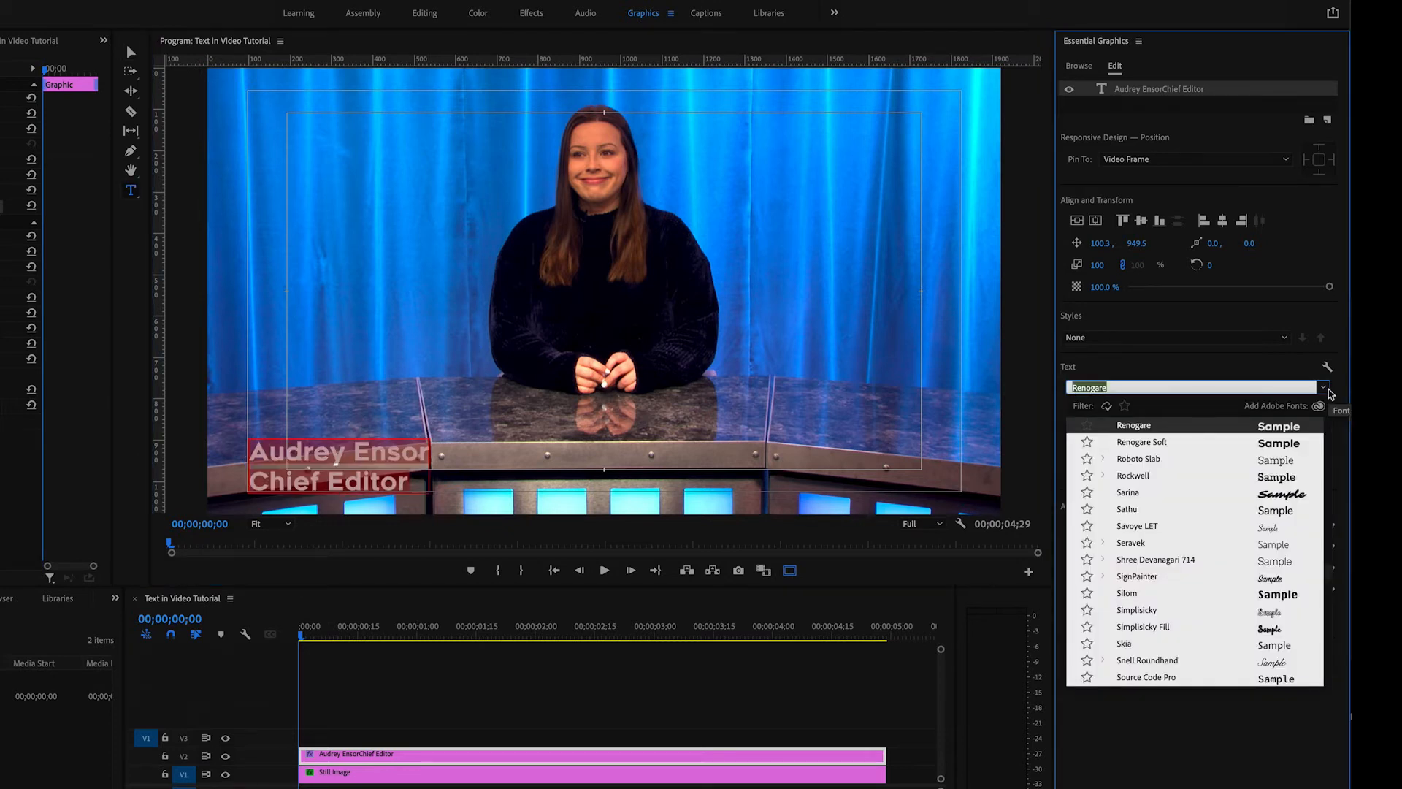
type("lemon")
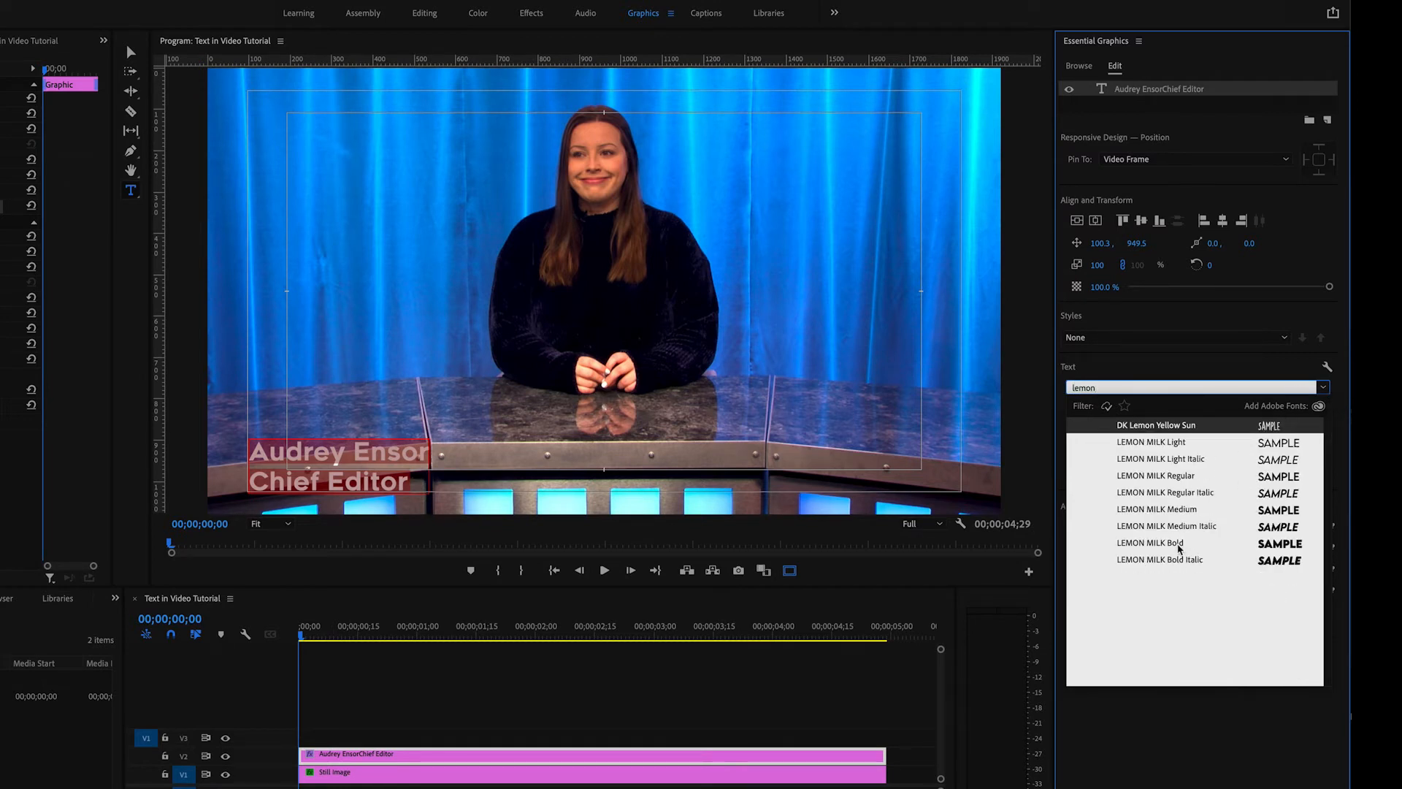
left_click(1179, 544)
- Set the "Chief Editor" line to Regular Italic at size 46
left_click_drag(437, 482, 257, 483)
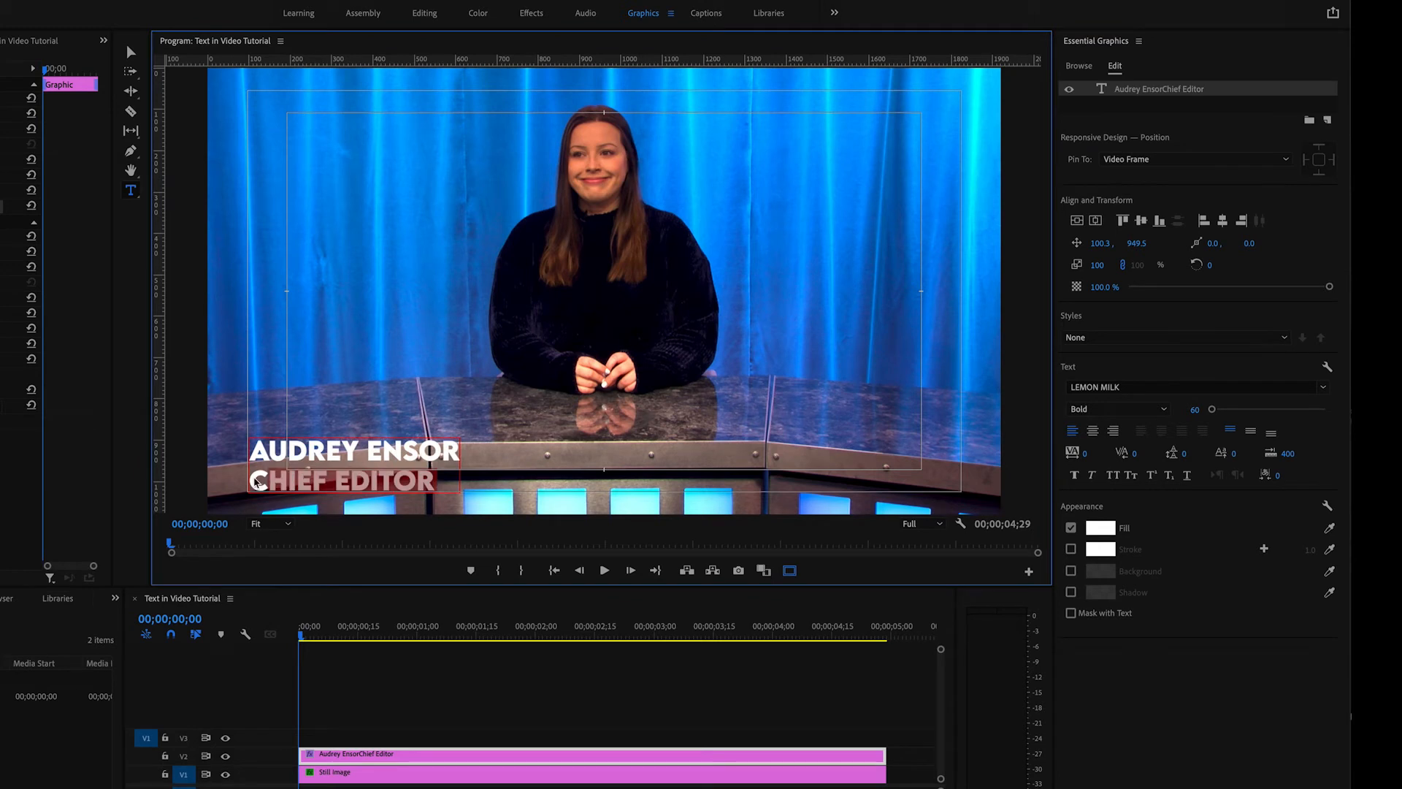
left_click(1164, 411)
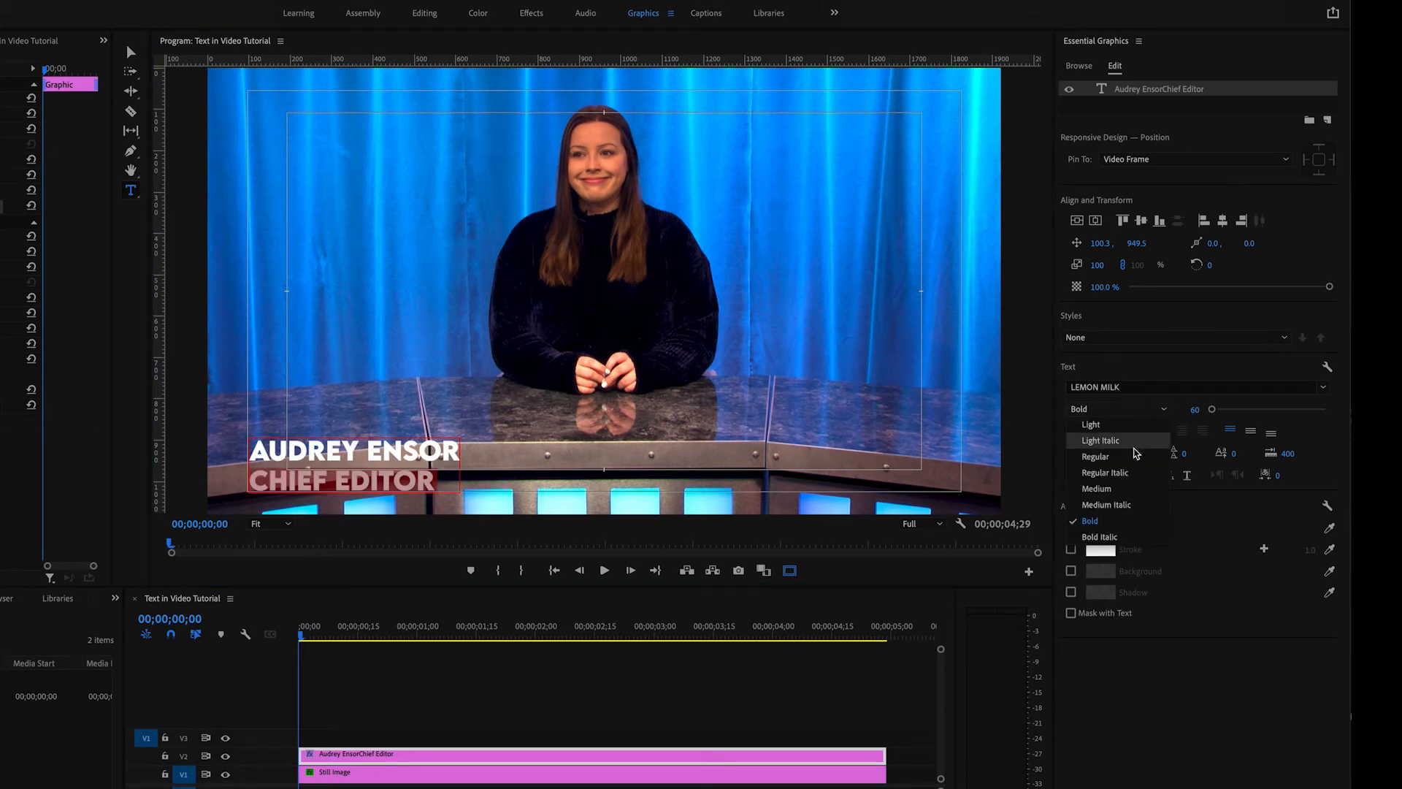
left_click(1106, 472)
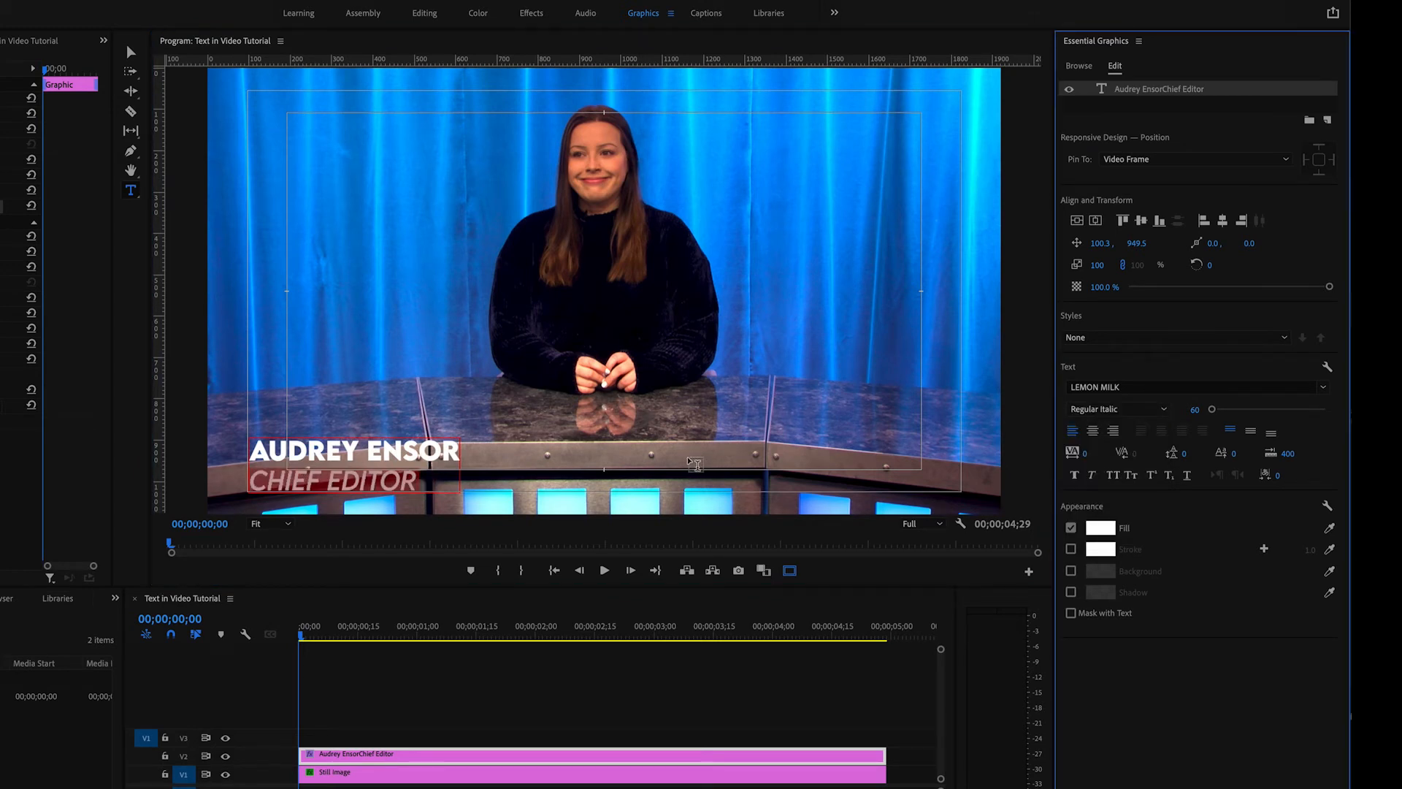
left_click_drag(1195, 408, 1183, 409)
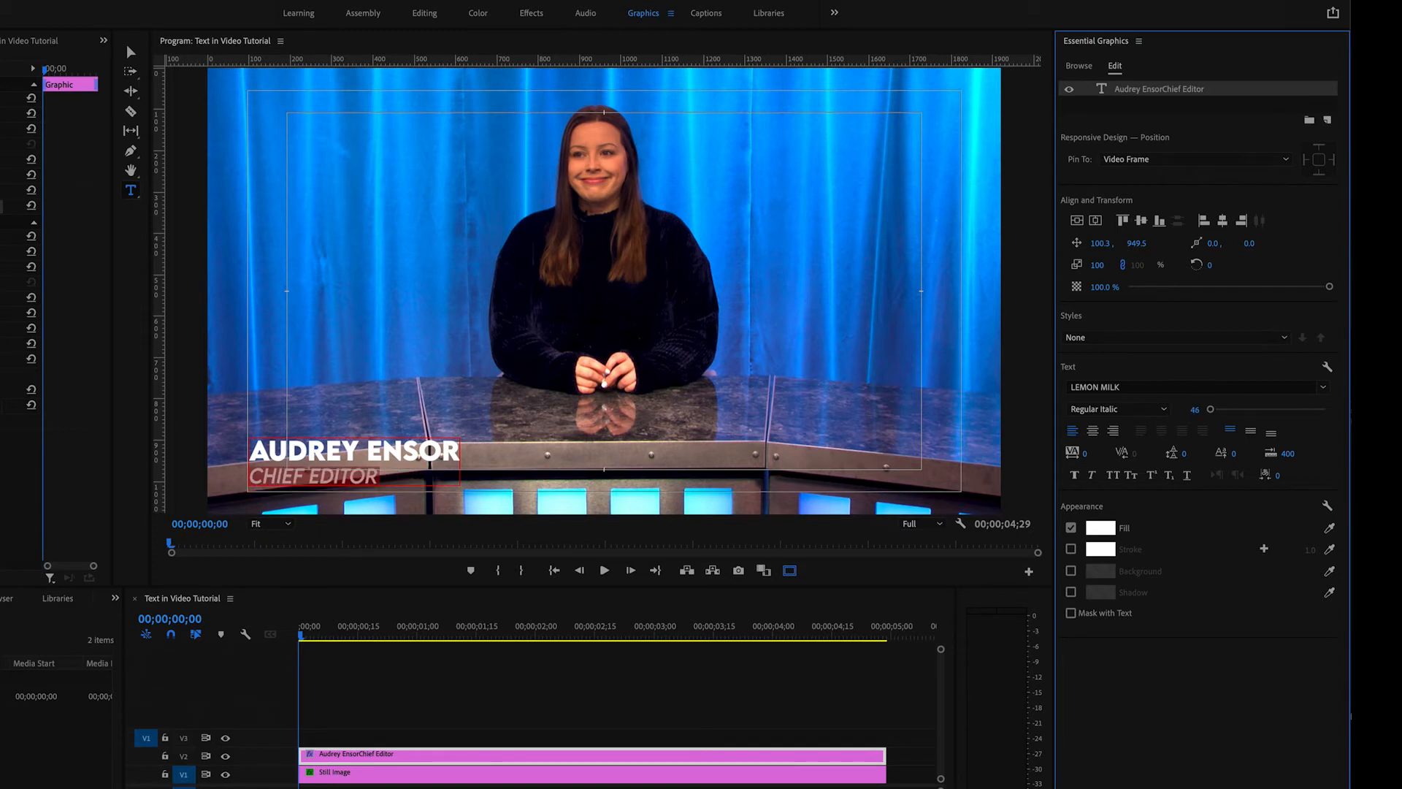
- Move the caption down to the outer safe margin's lower edge, turn off the safe margins overlay and deselect the text
left_click(131, 51)
left_click_drag(388, 454, 386, 459)
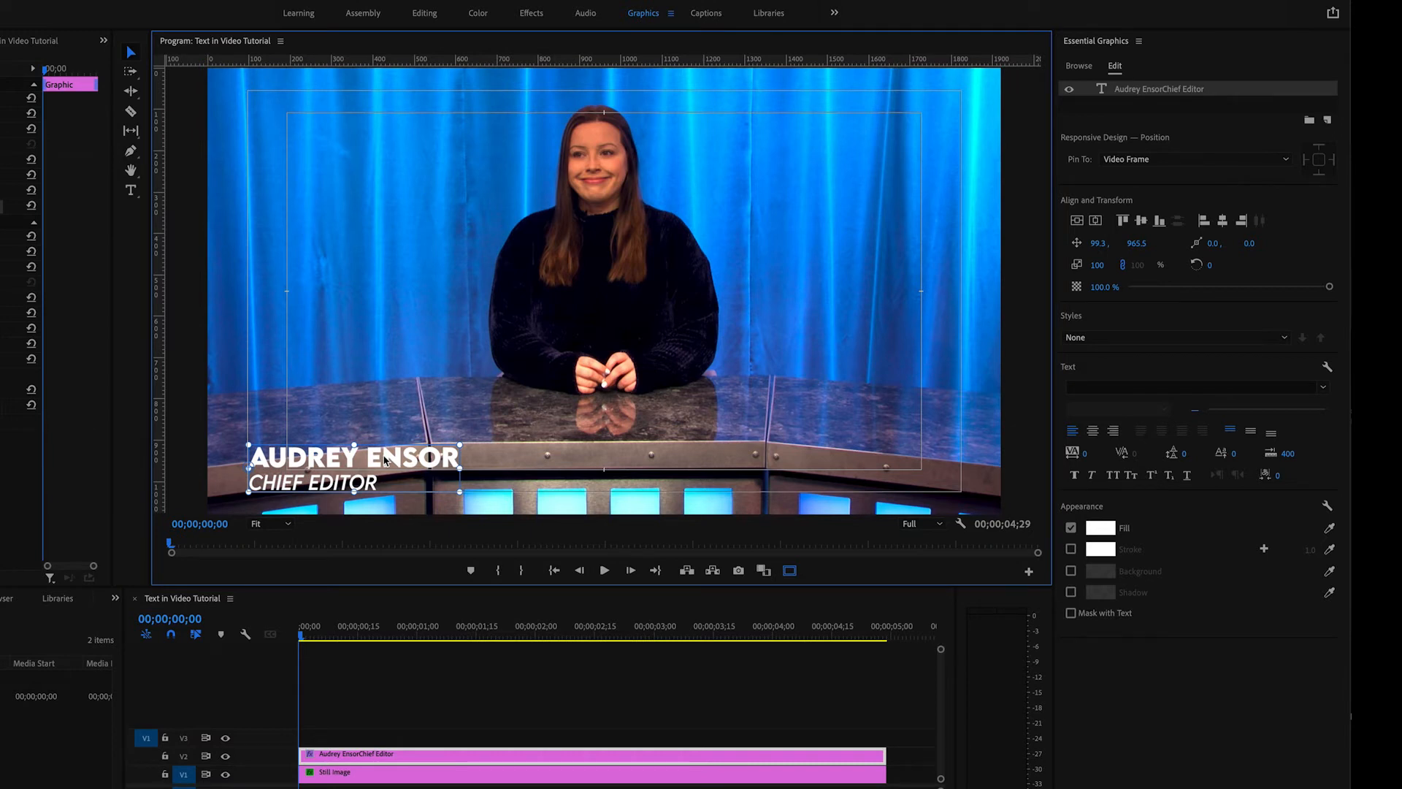
left_click(790, 572)
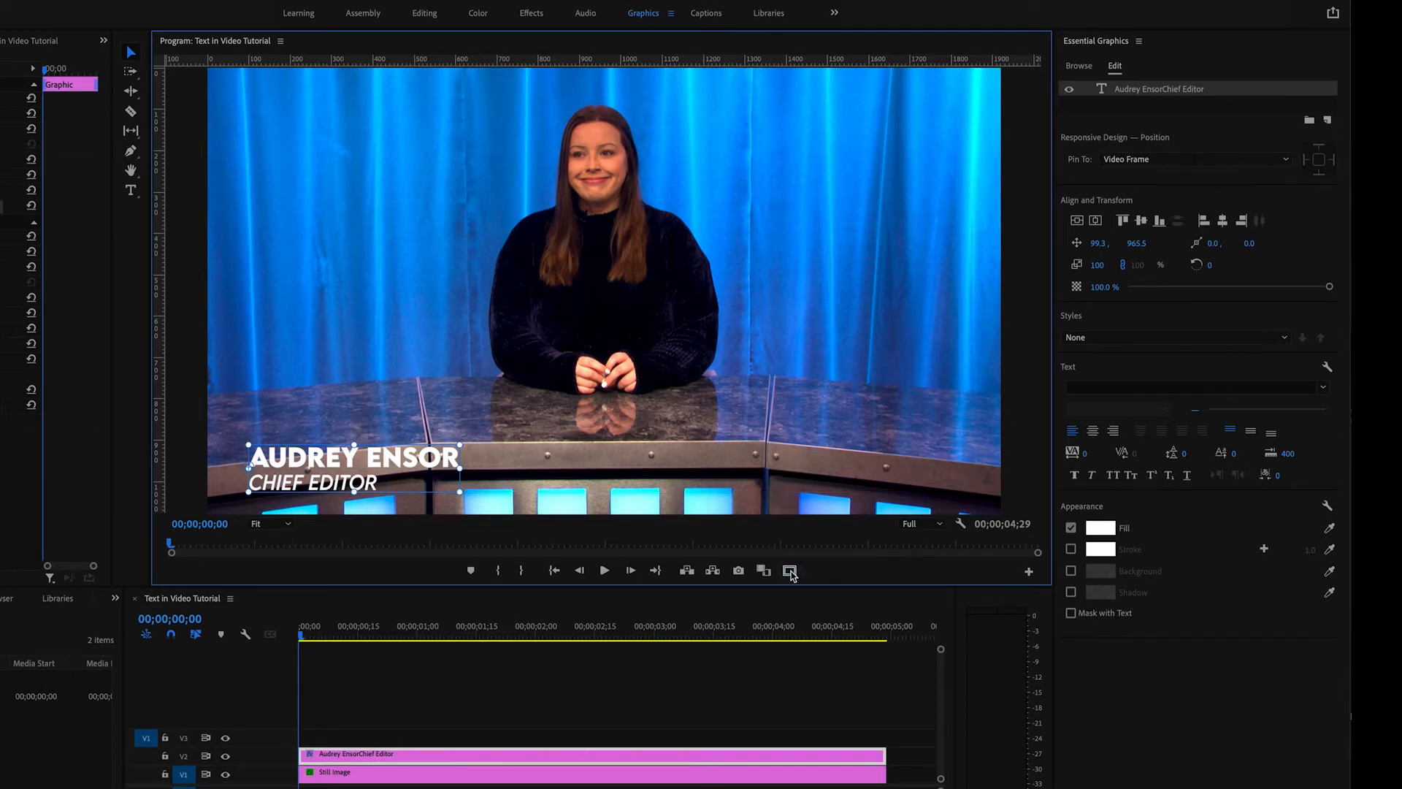
left_click(746, 501)
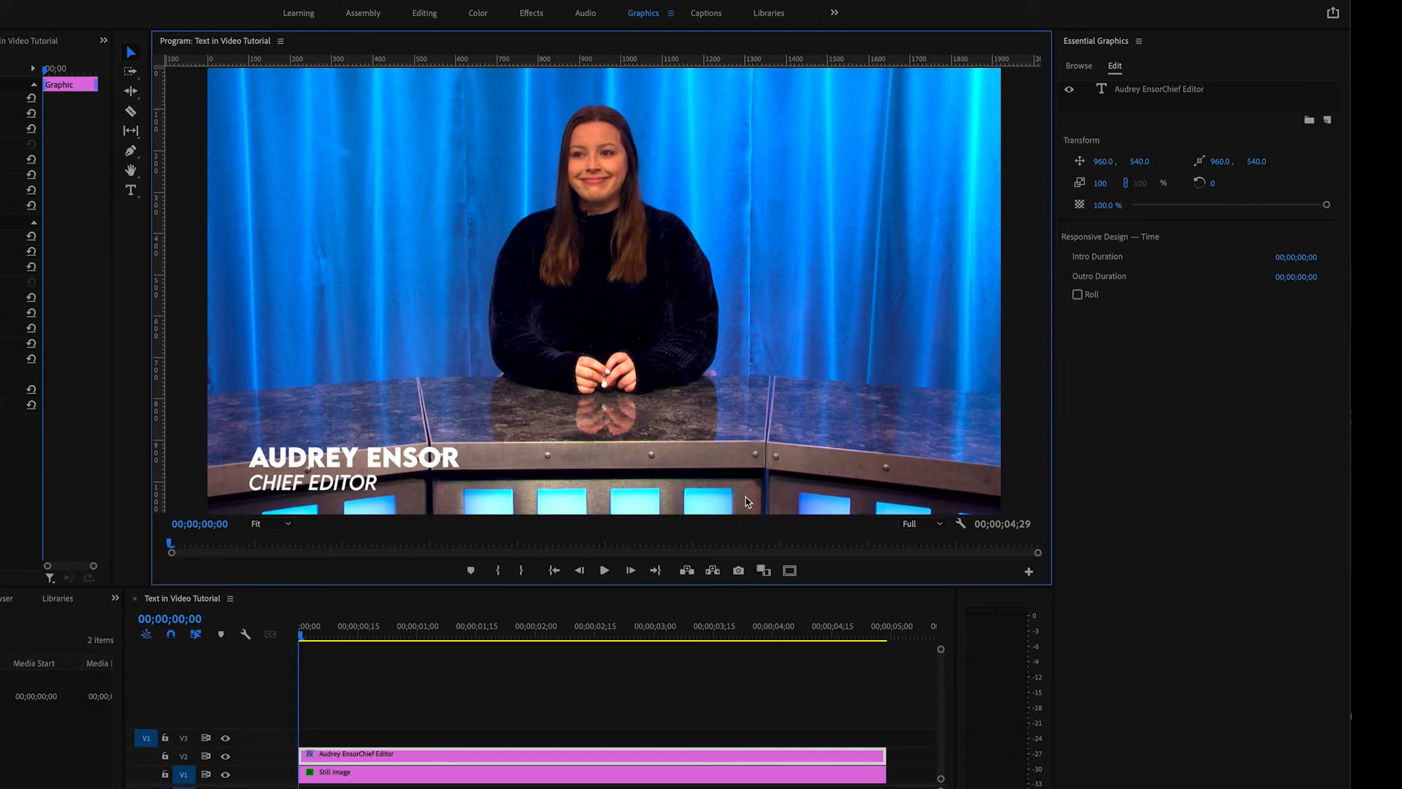
- Try a red fill and a blue sampled from the curtain on the caption text, and restore the white fill
left_click(409, 462)
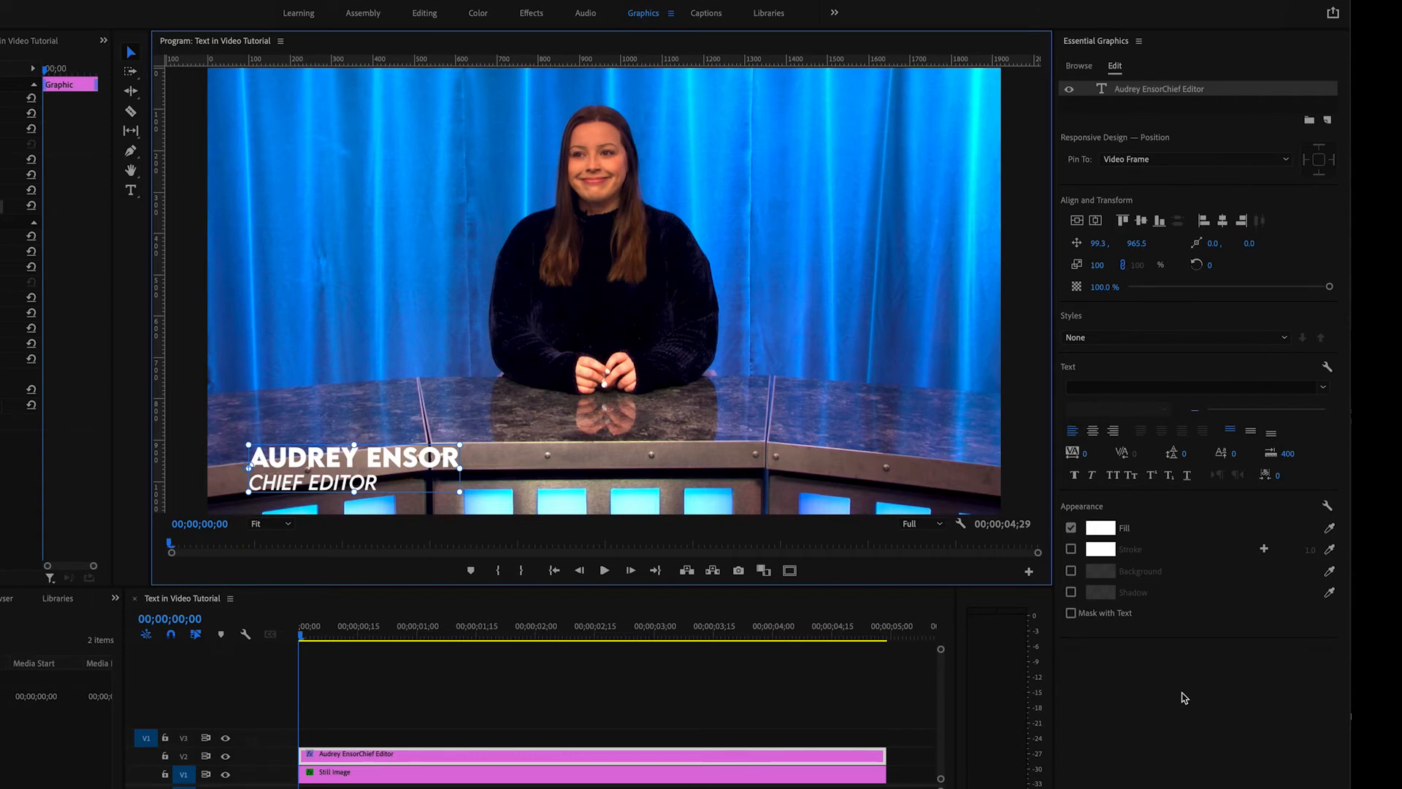
left_click(1100, 527)
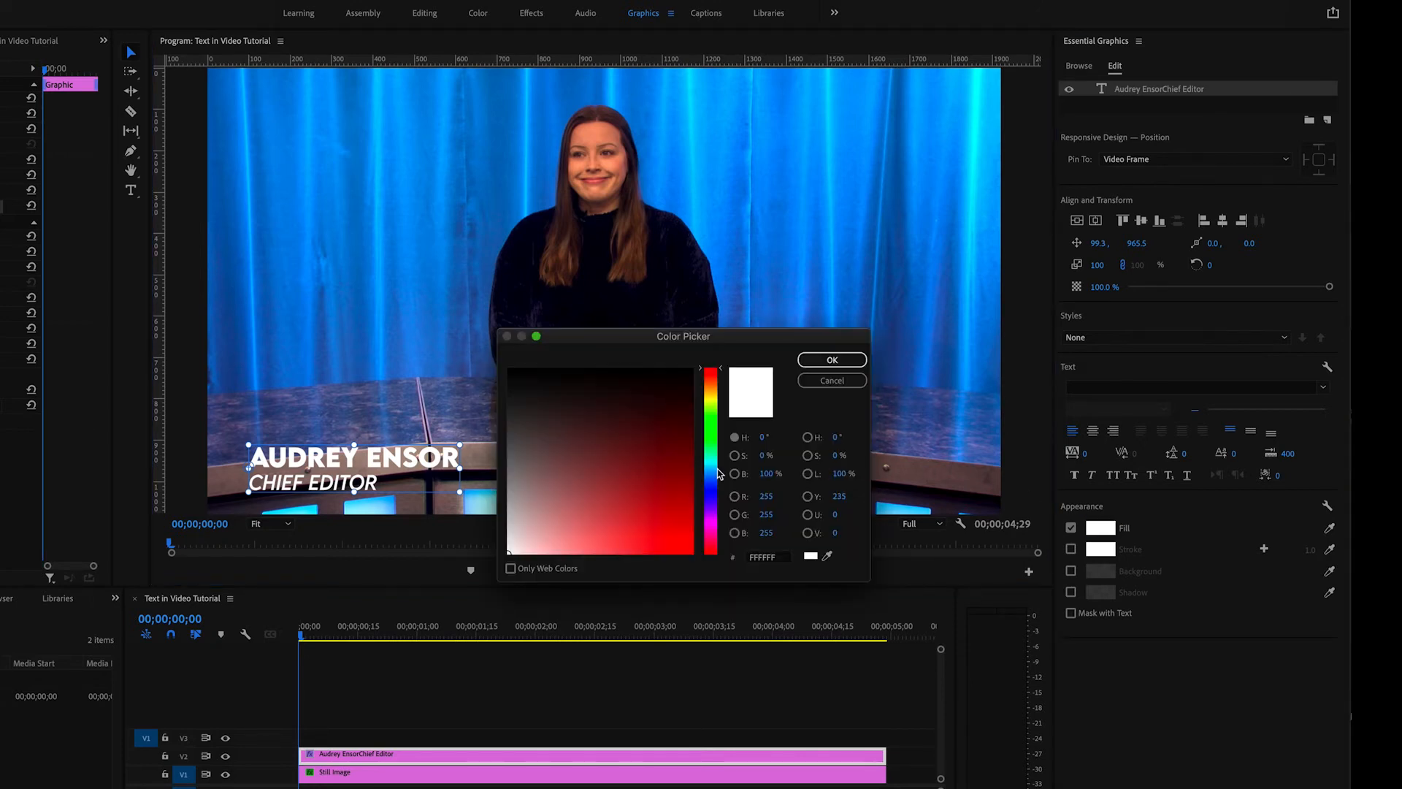
left_click_drag(661, 471, 675, 540)
left_click(840, 364)
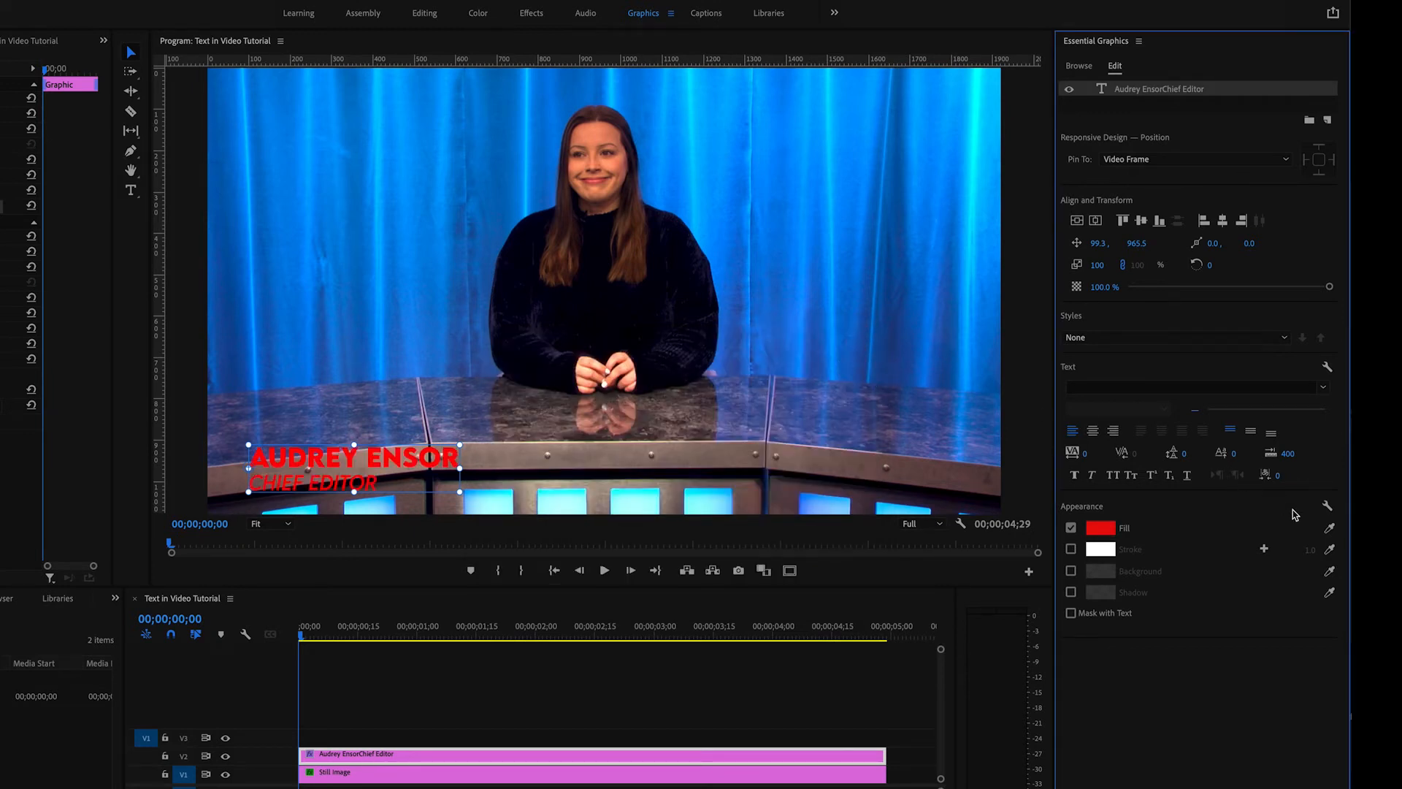
left_click(1329, 532)
left_click(852, 160)
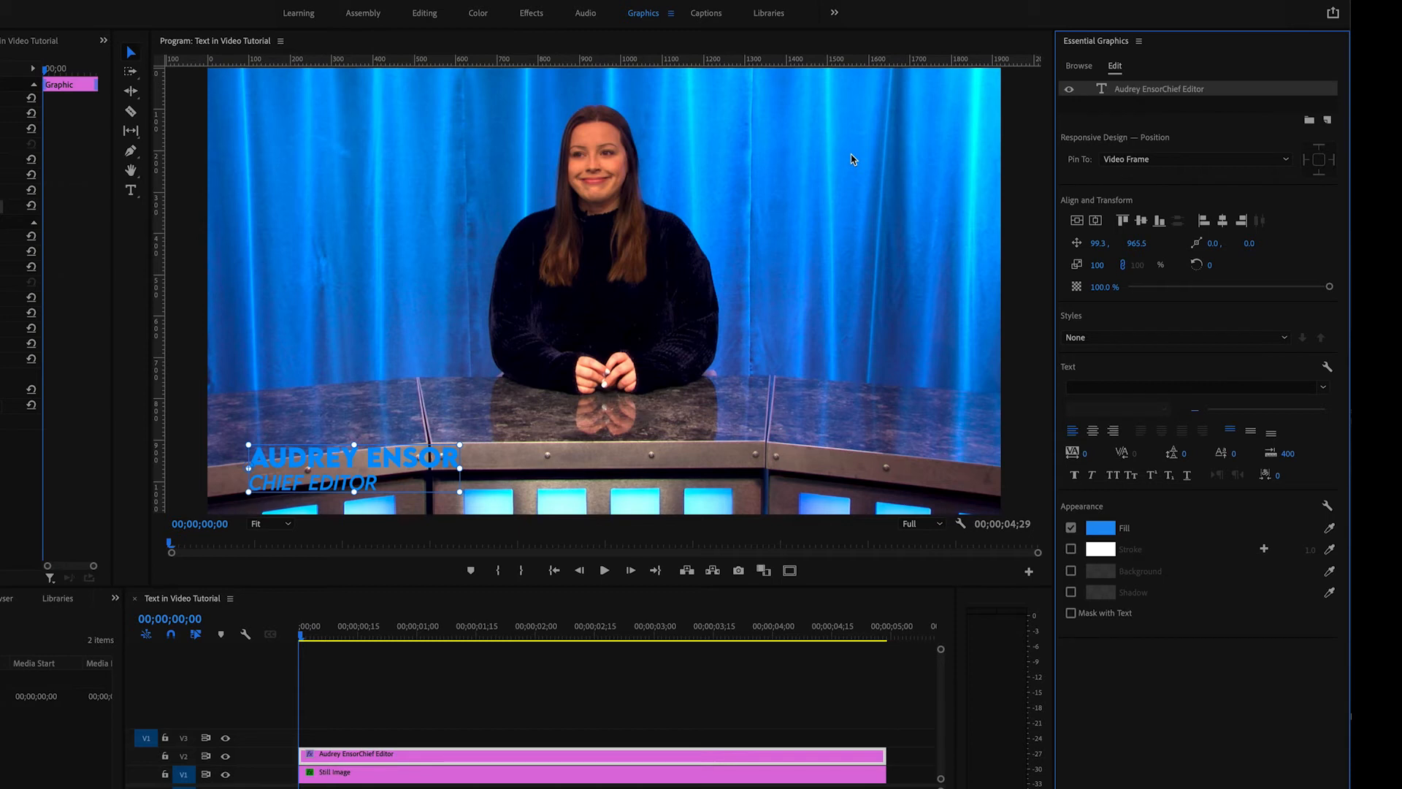
key("ctrl+z")
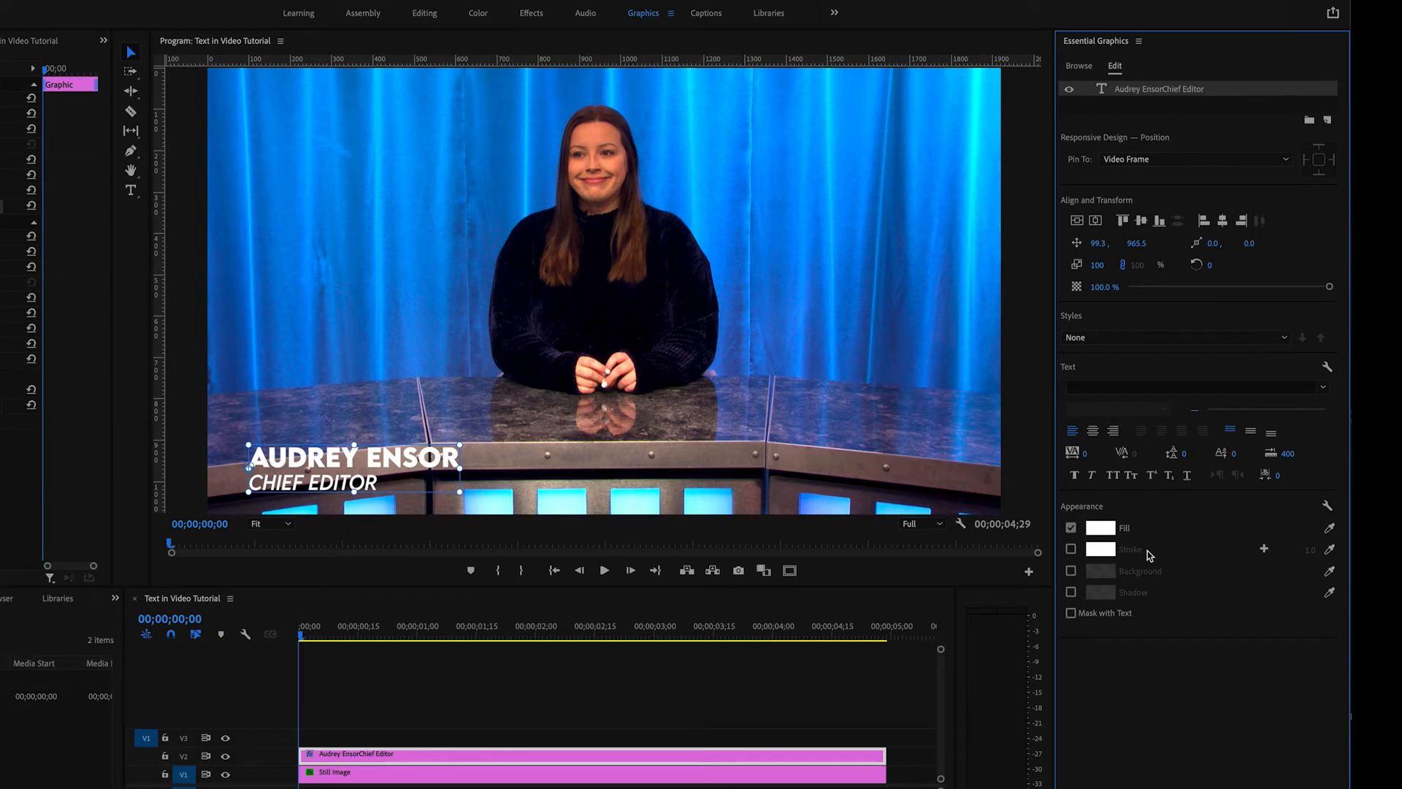
- Turn on a stroke for the caption text and set its color to black
left_click(1070, 550)
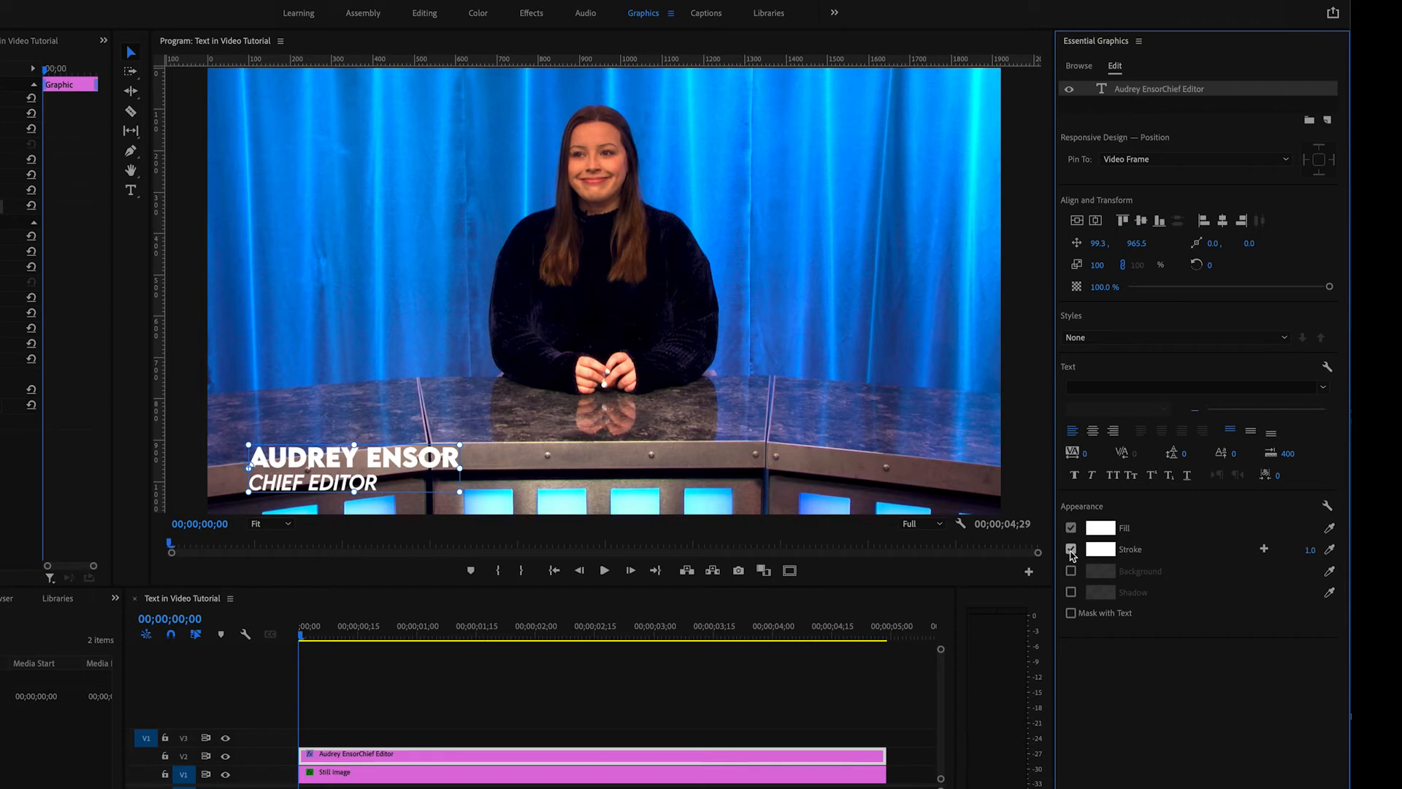
left_click(1098, 549)
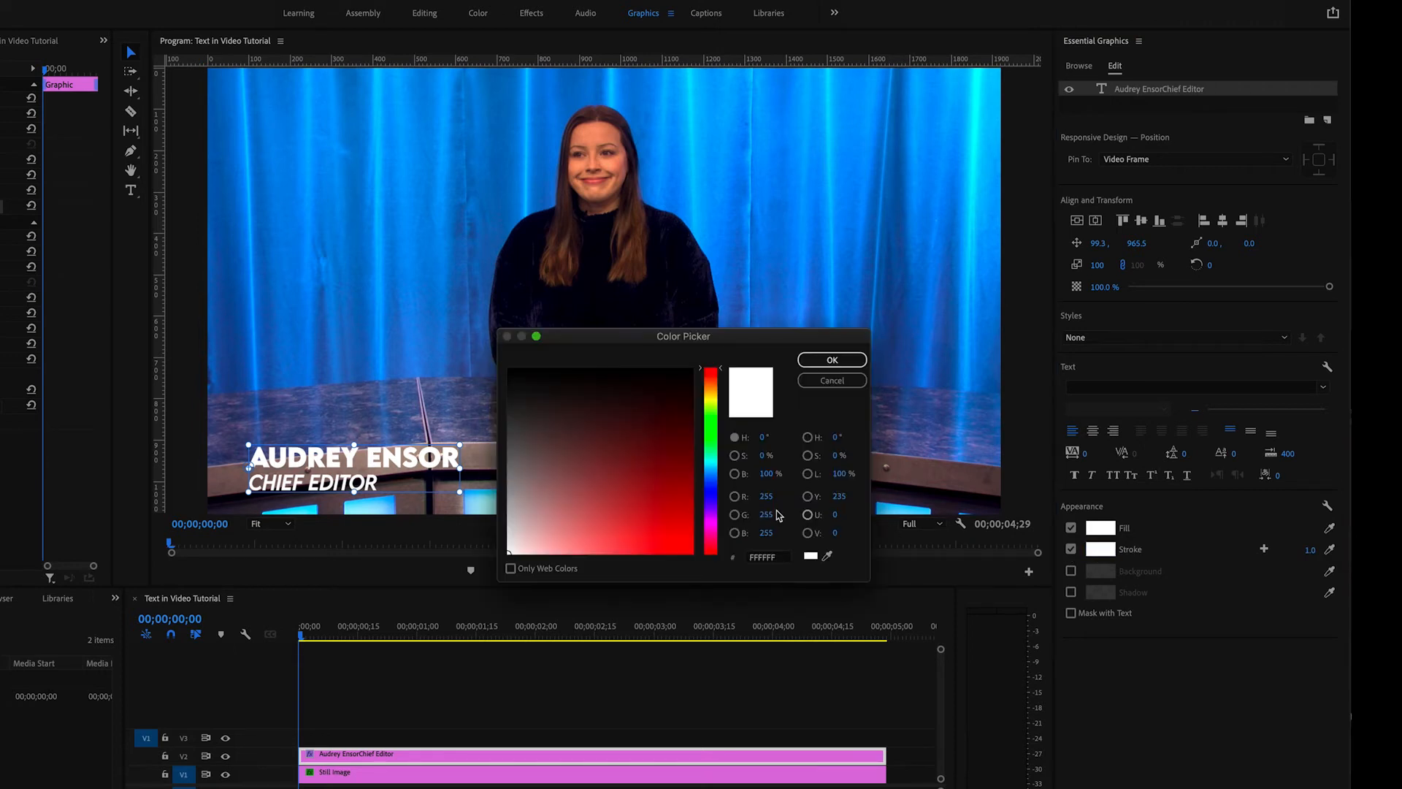
left_click(543, 414)
left_click_drag(543, 415, 509, 368)
left_click(832, 360)
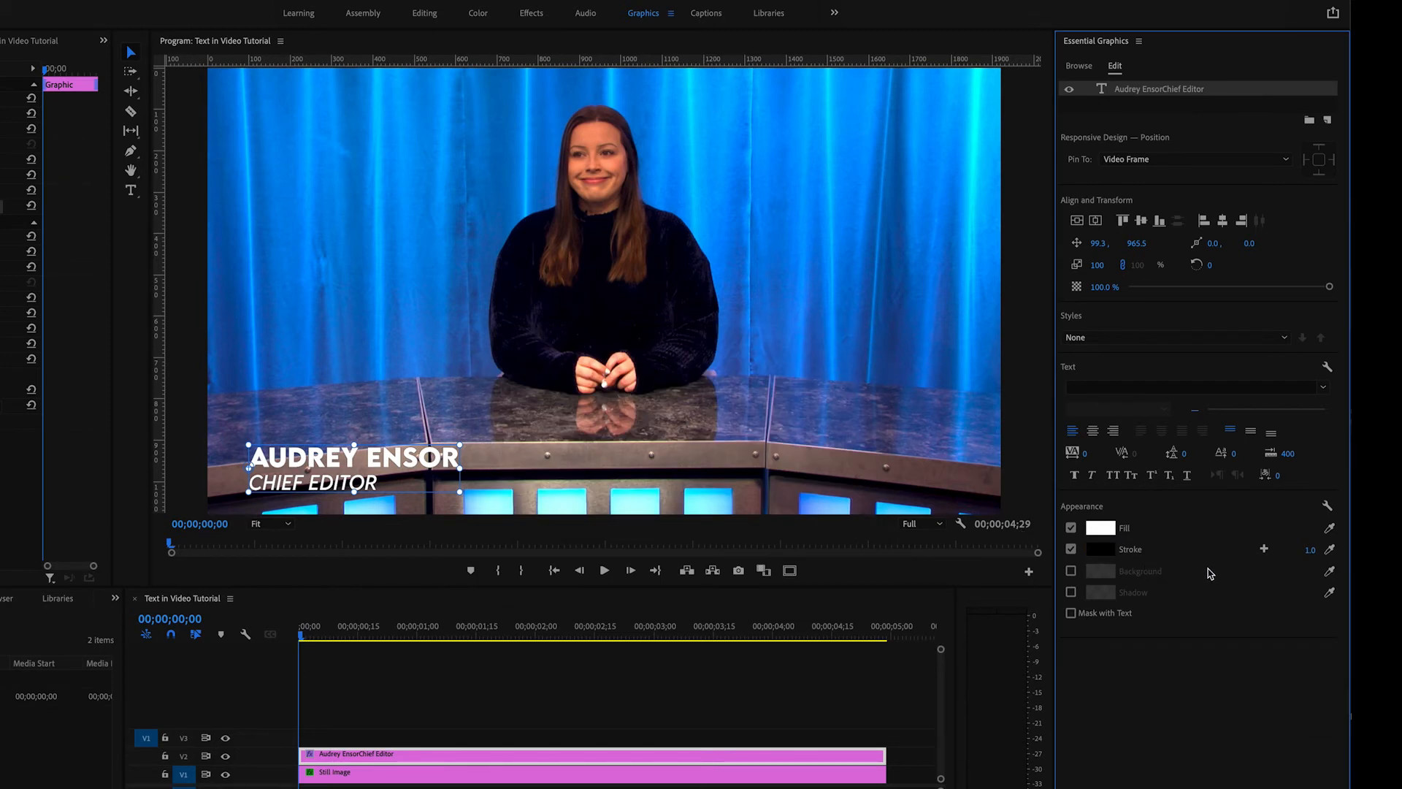
- Try a stroke width of 3, undo it, and set the black stroke's width to 6
left_click(1301, 556)
type("3")
key("Return")
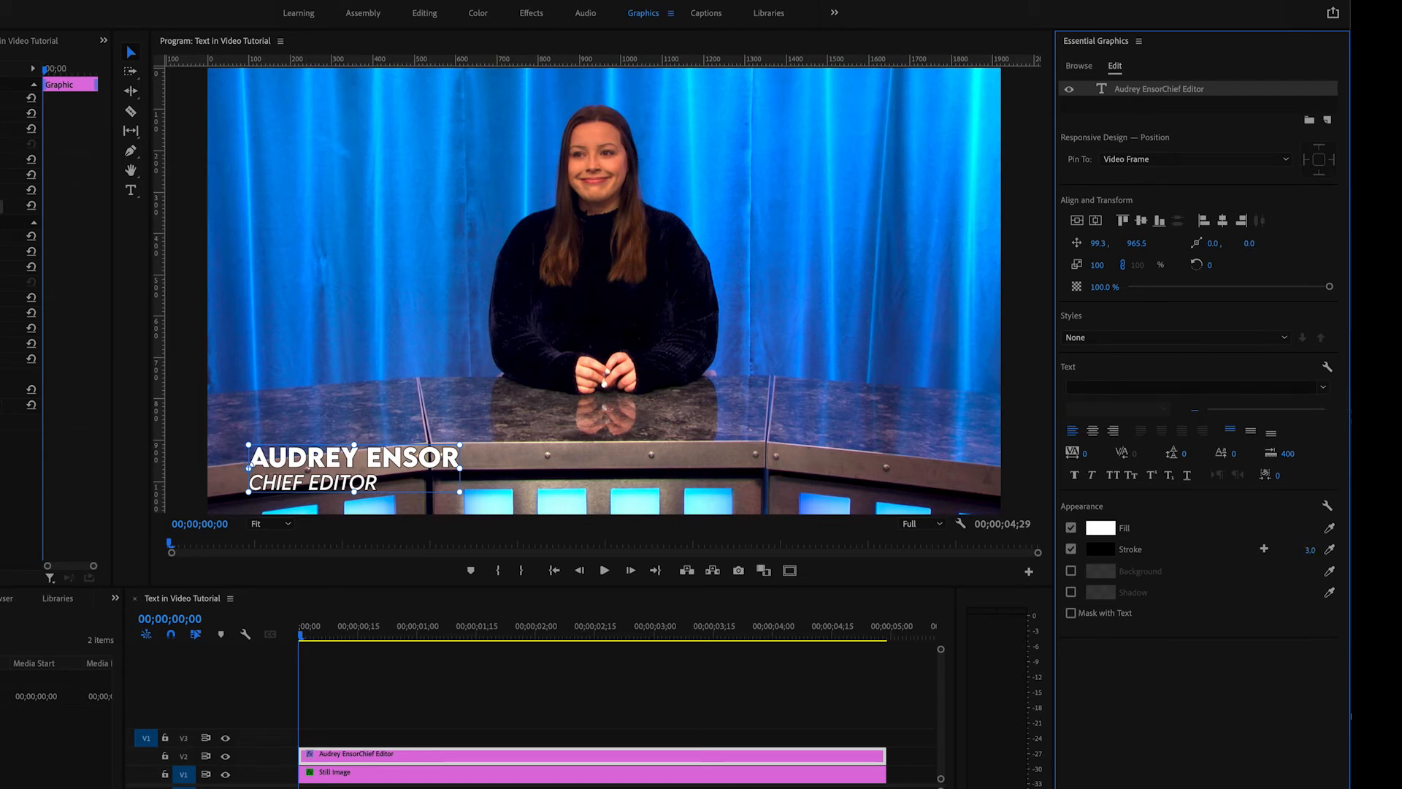
key("ctrl+z")
mouse_move(1310, 550)
left_mouse_down()
mouse_move(1342, 550)
mouse_move(1313, 550)
left_mouse_up()
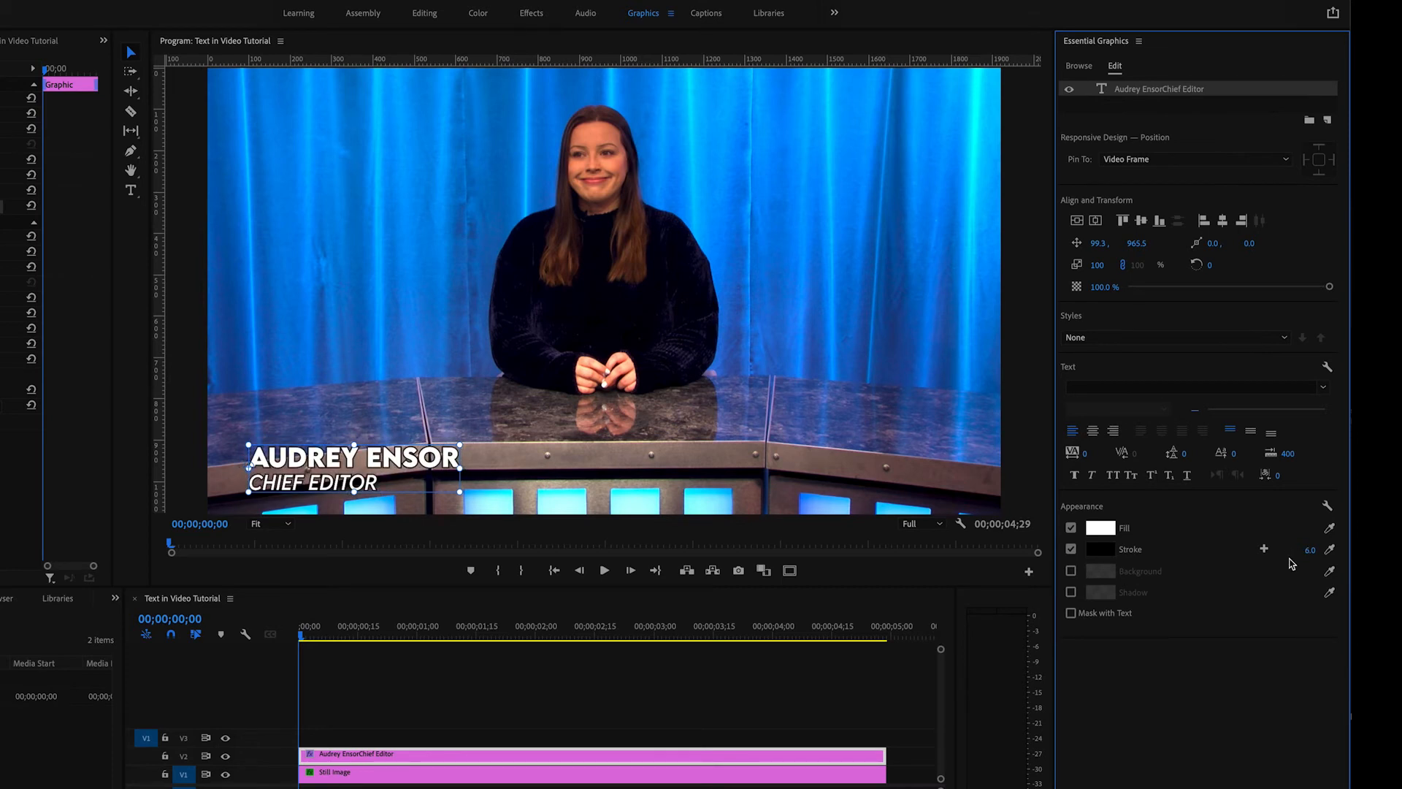
- Add a second stroke to the caption text in magenta (DB00FF) with a width of 5
left_click(1264, 549)
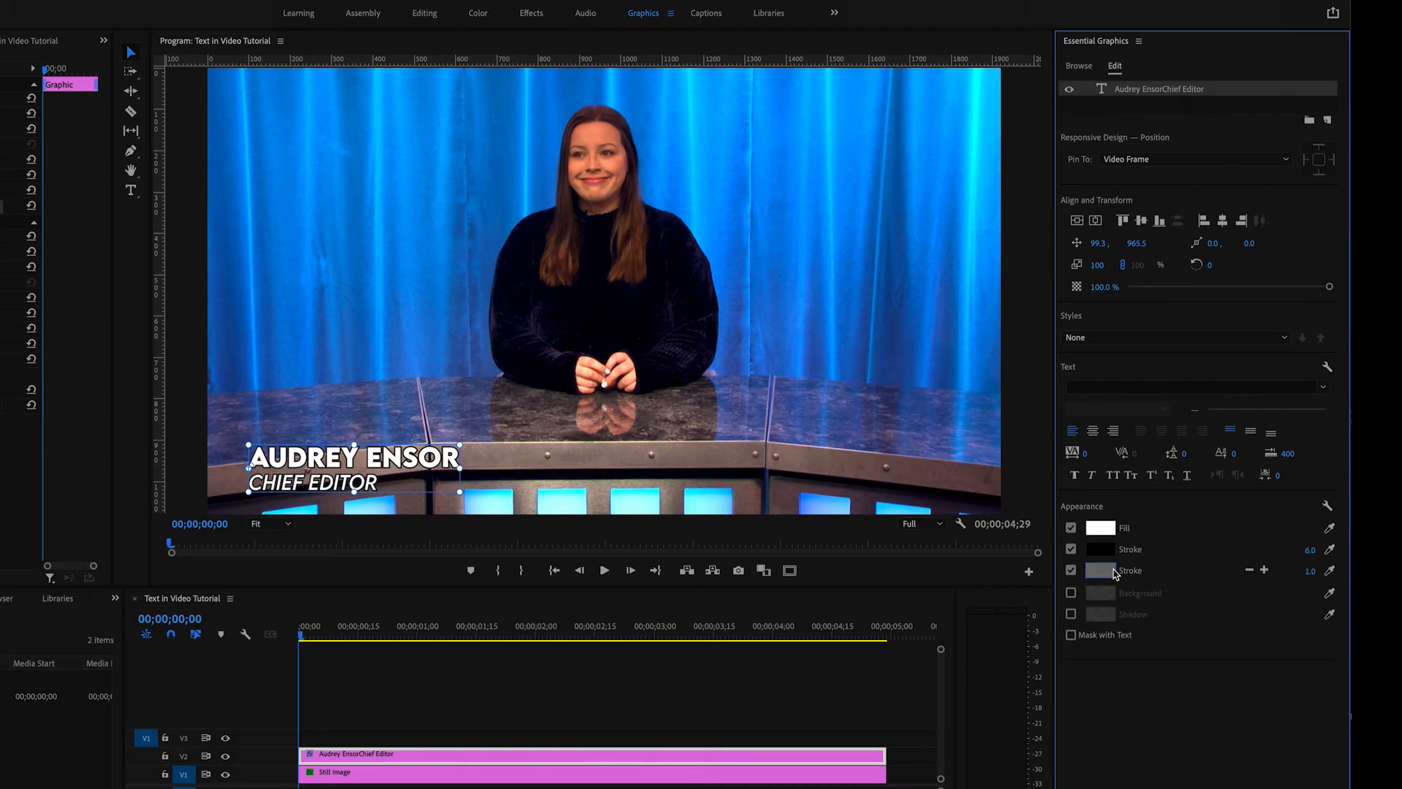
left_click(1100, 571)
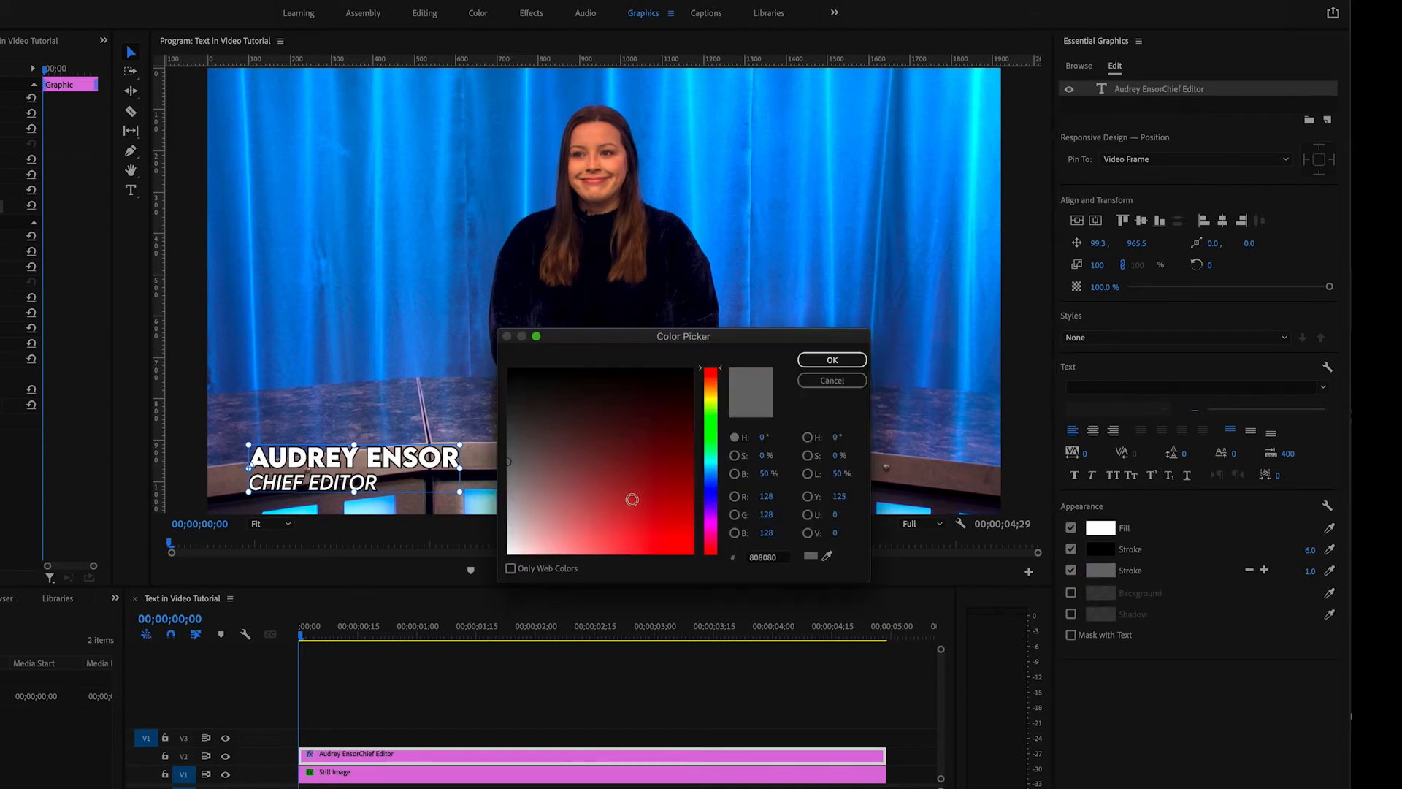
left_click(710, 519)
left_click(681, 544)
left_click_drag(681, 544, 693, 553)
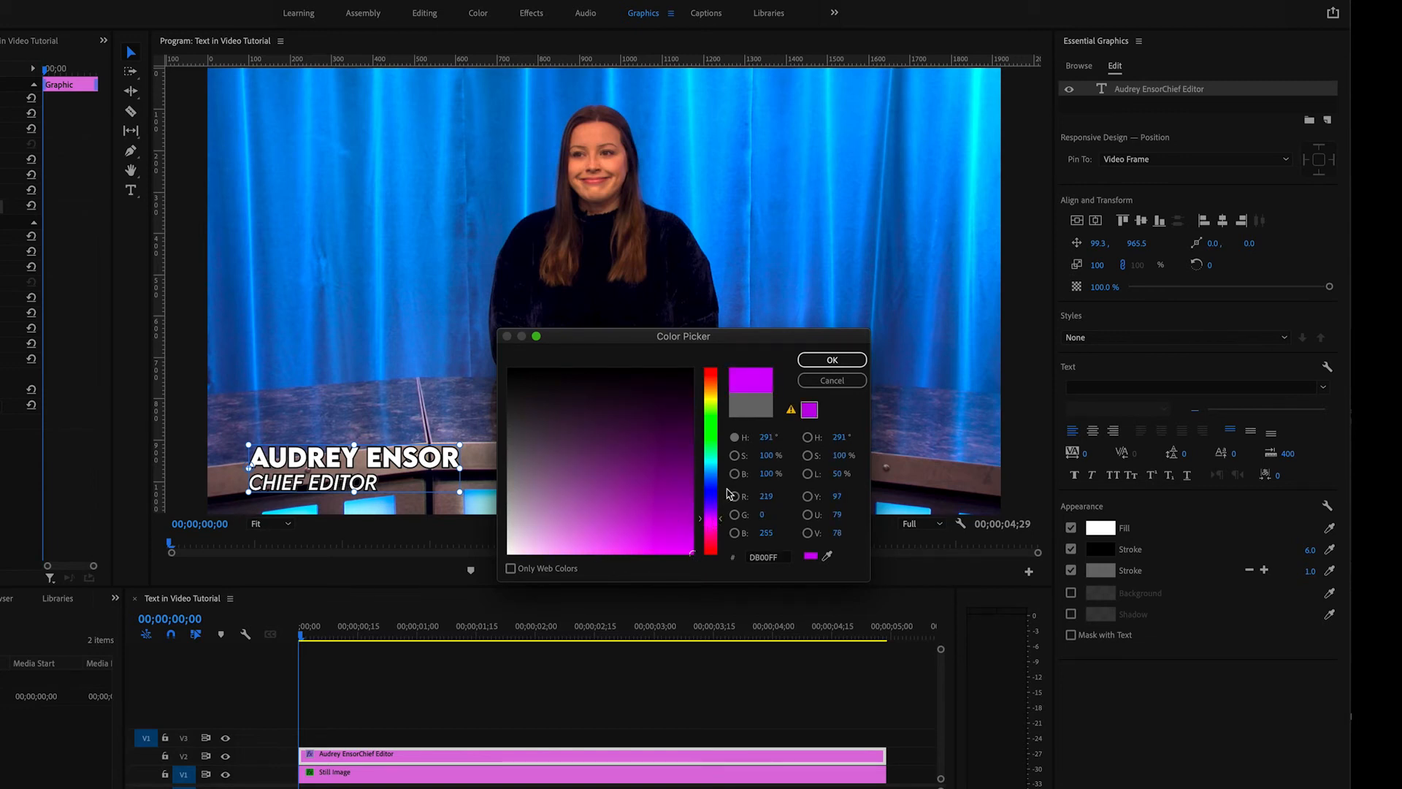
left_click(820, 360)
left_click_drag(1310, 573, 1296, 572)
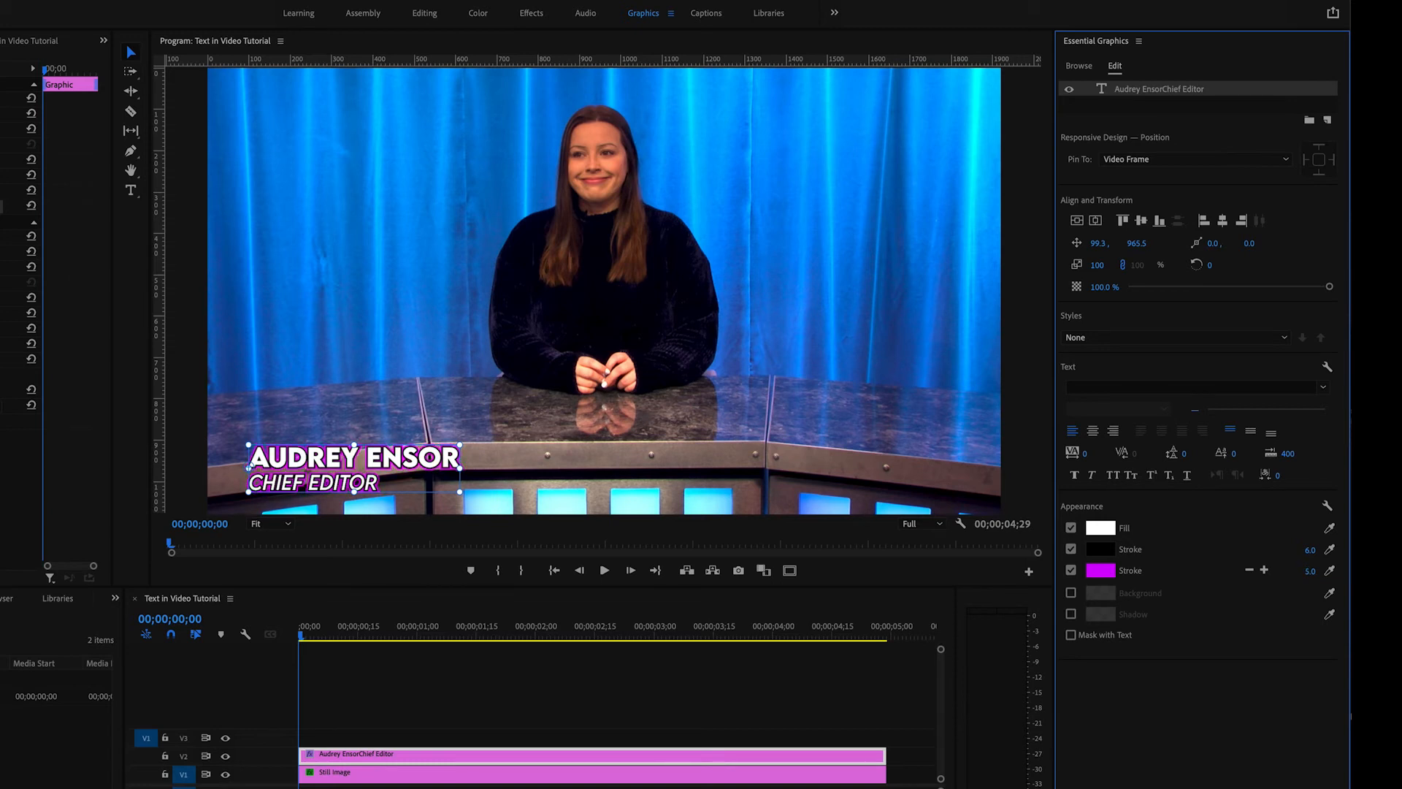
- Remove the second stroke from the caption text and turn off the black one
left_click(1248, 573)
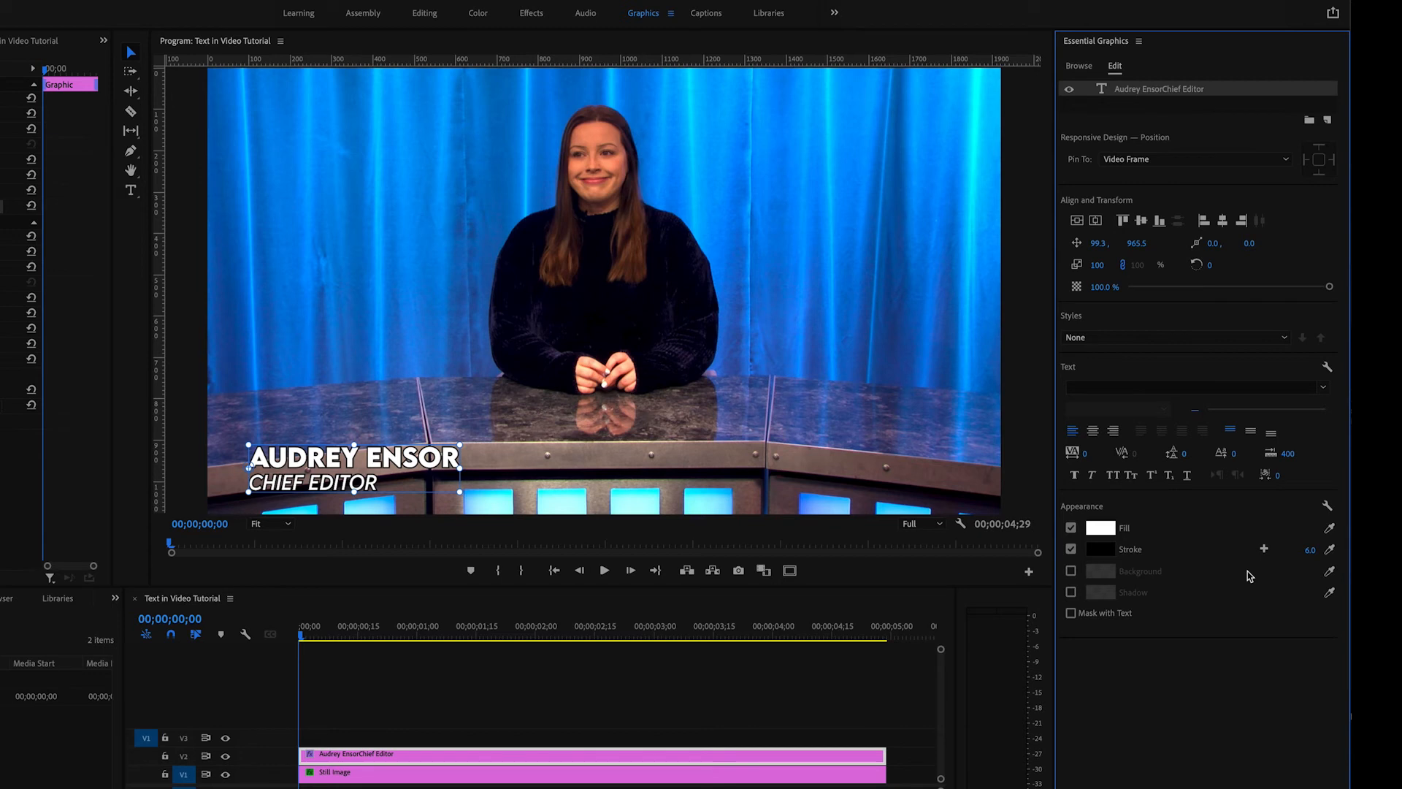
left_click(1070, 548)
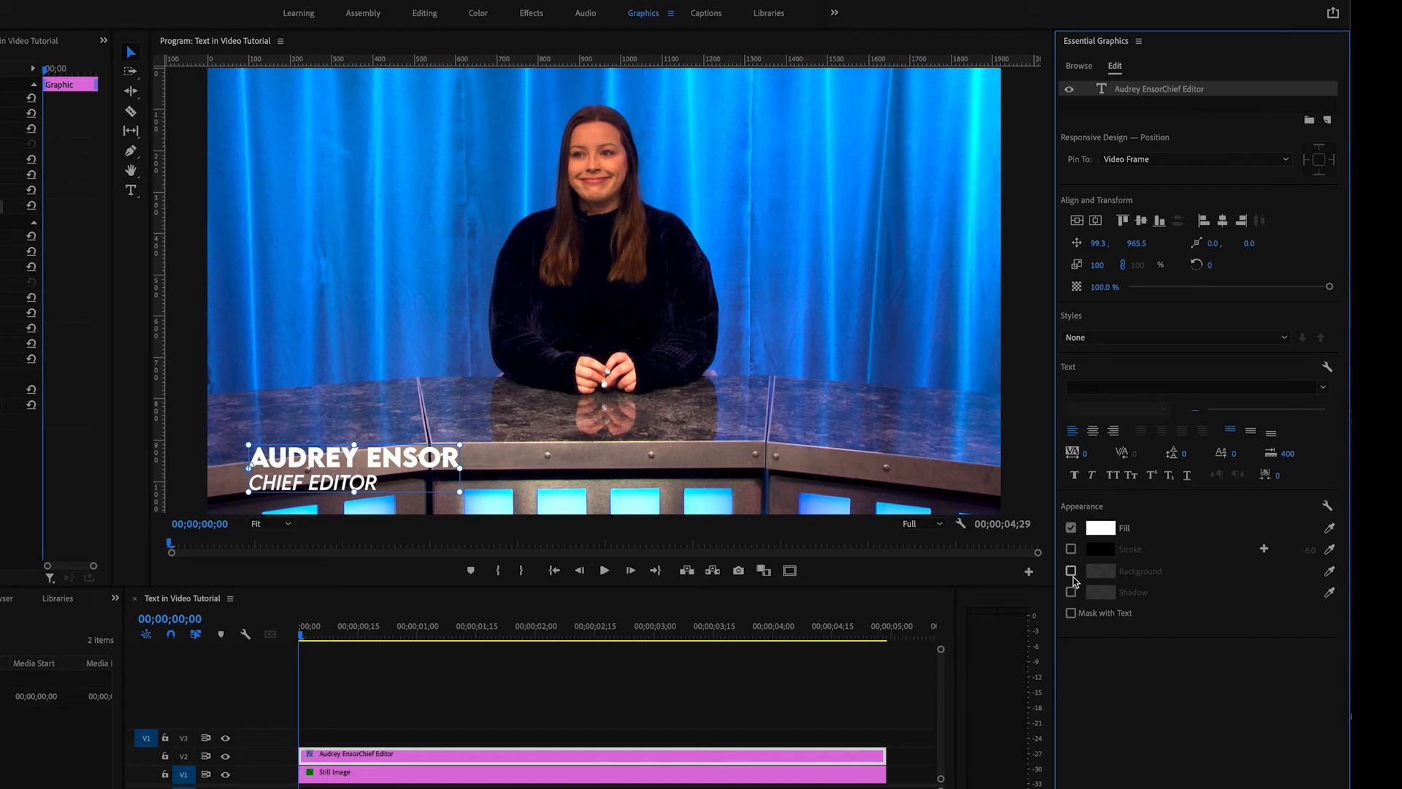
- Turn on a background for the caption text with 100% opacity and a size of 14.5
left_click(1071, 571)
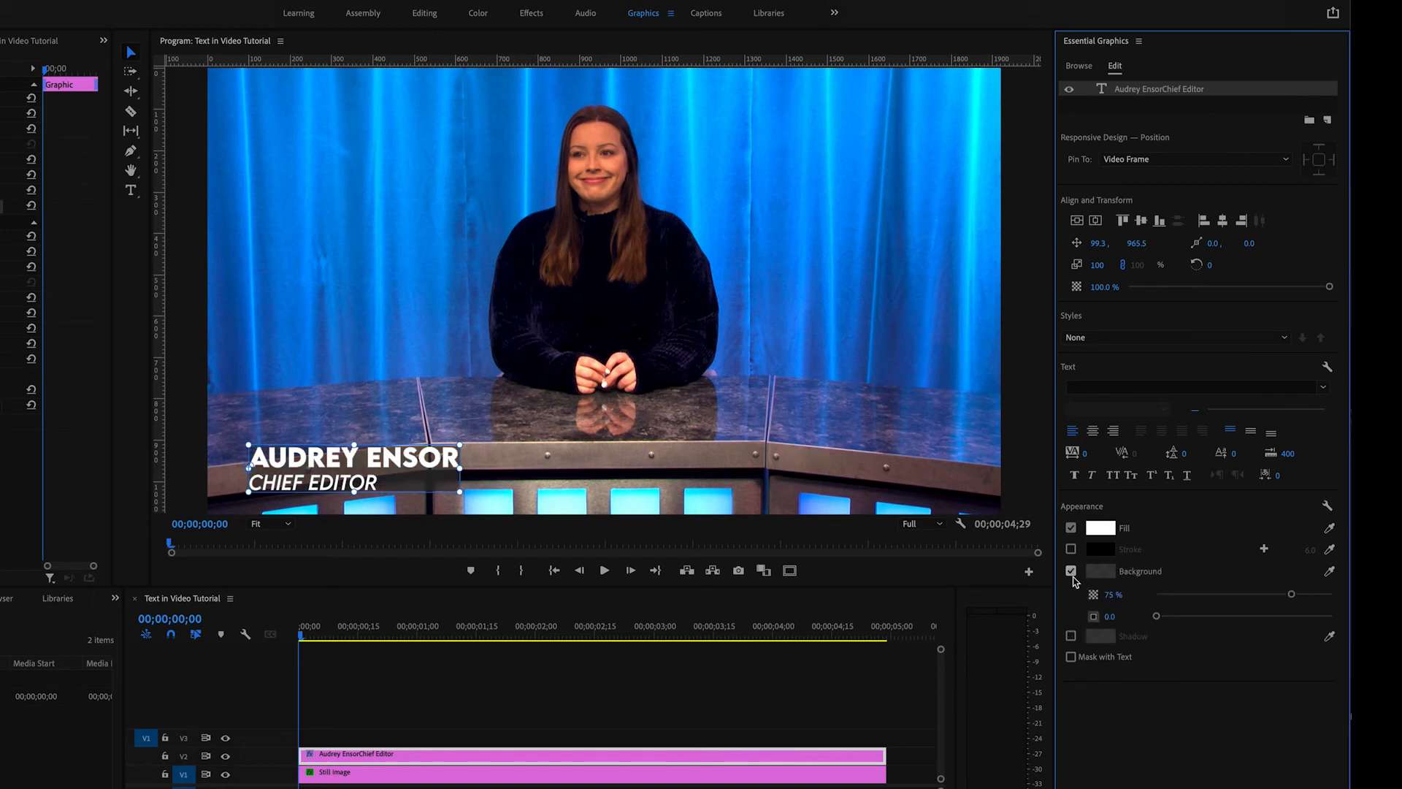
left_click_drag(1291, 596, 1341, 596)
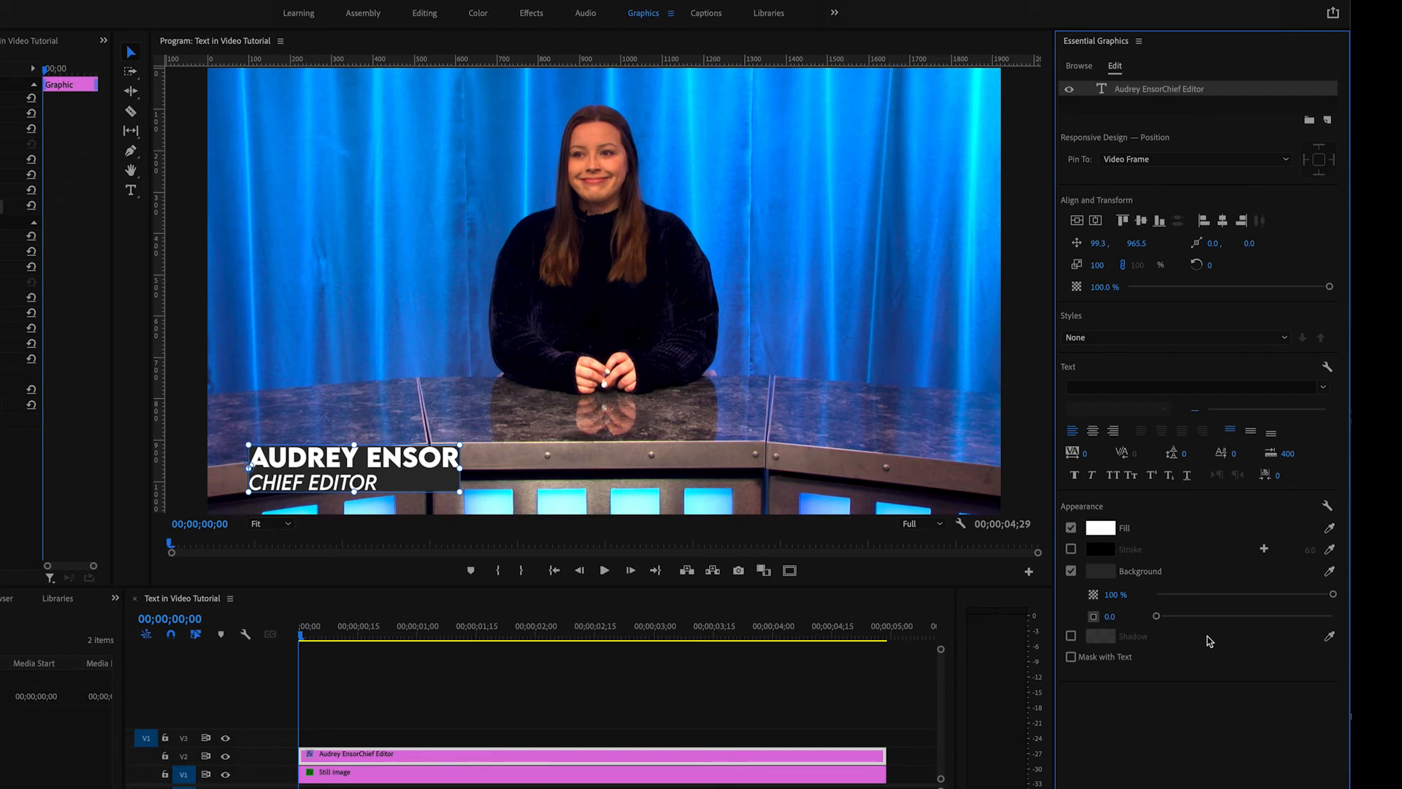
left_click_drag(1157, 615, 1183, 620)
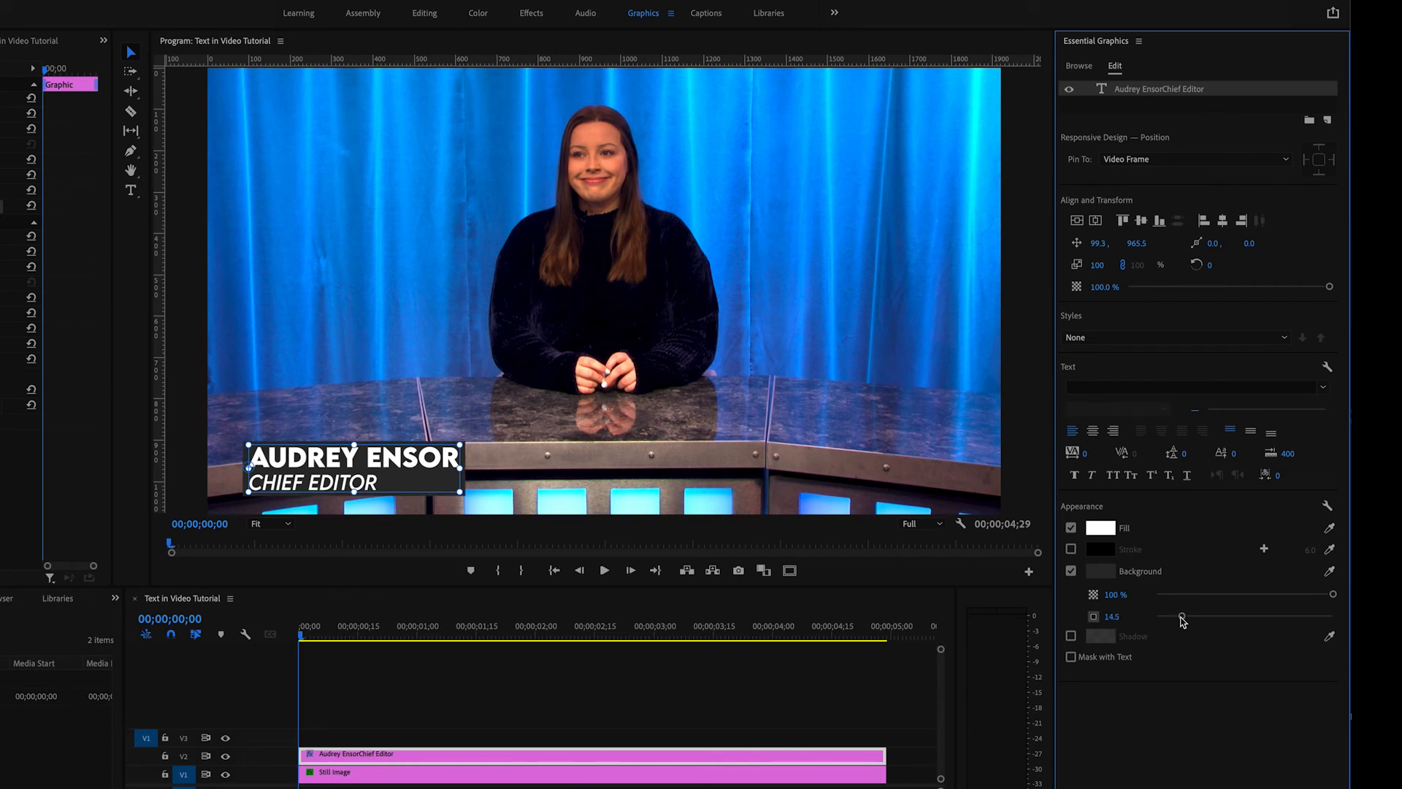
- Try a blue sampled from the curtain (3494F0) as the caption's background color, and turn the background off
left_click(1102, 573)
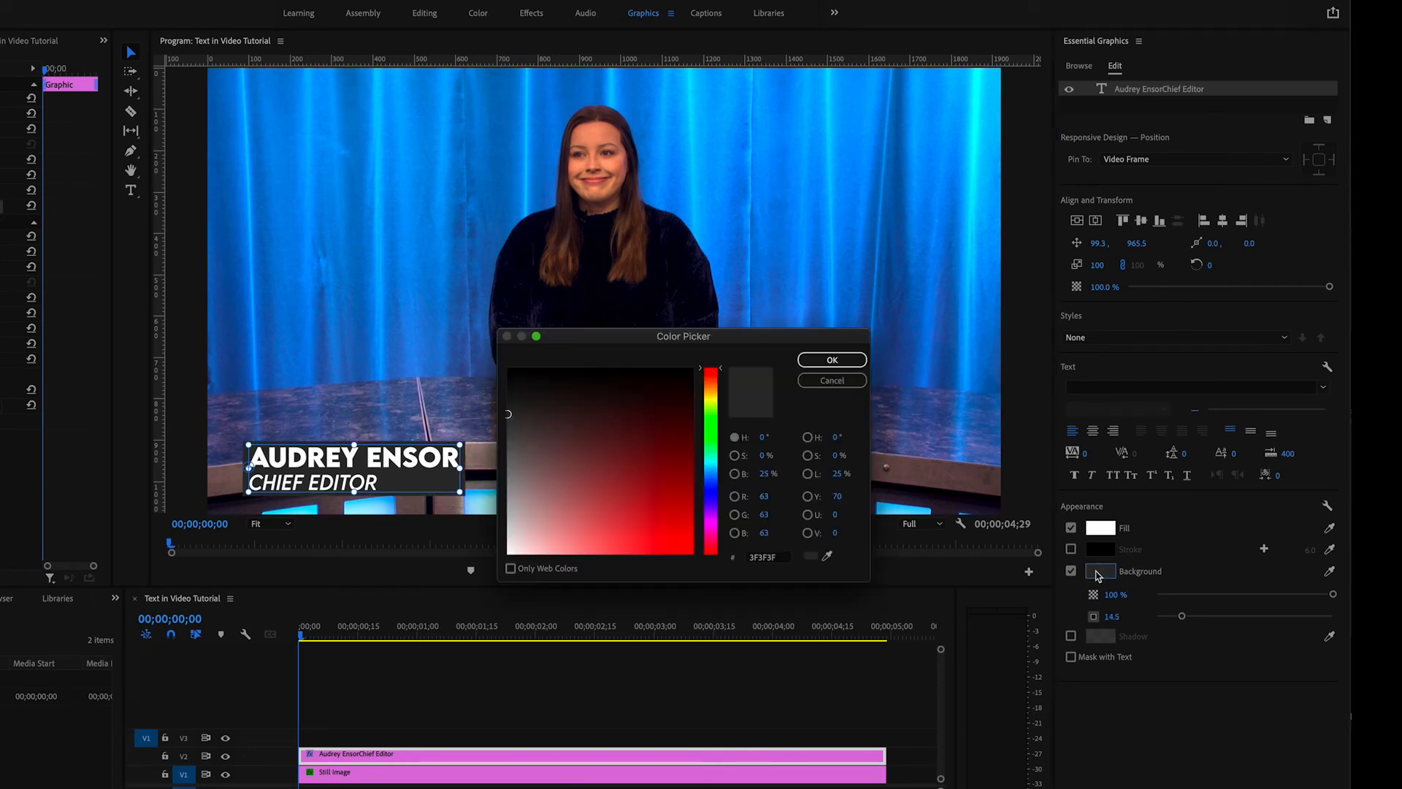
left_click(829, 559)
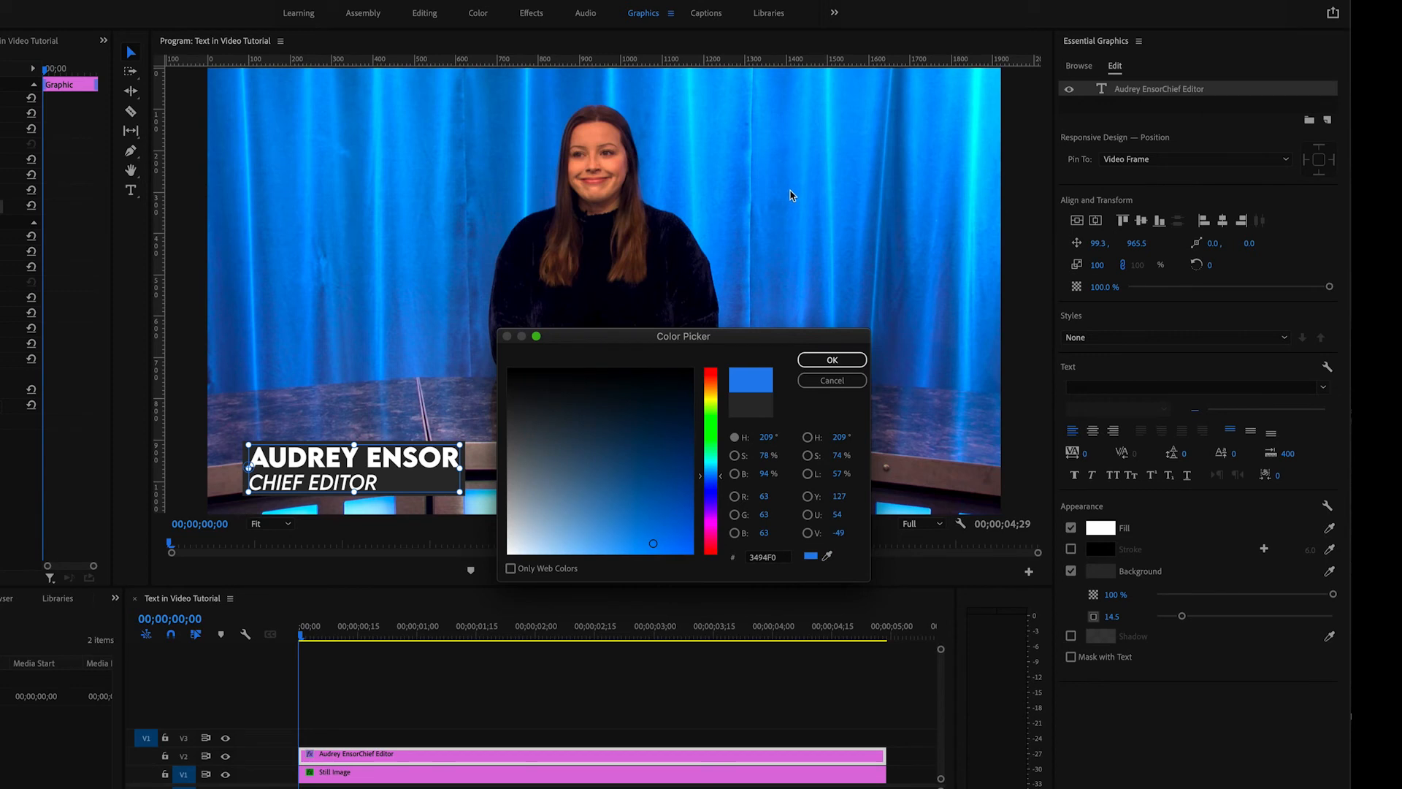
left_click(830, 360)
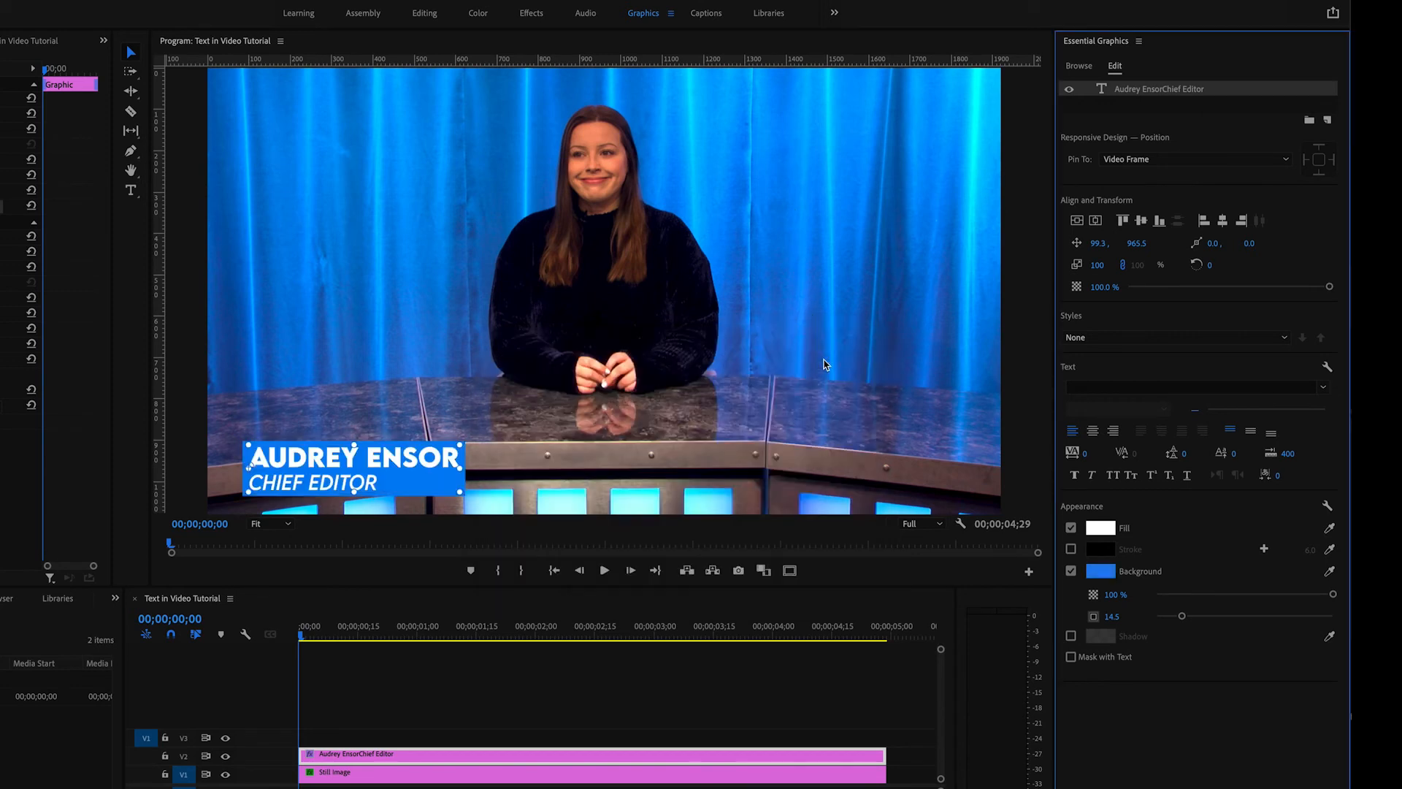
left_click(1071, 571)
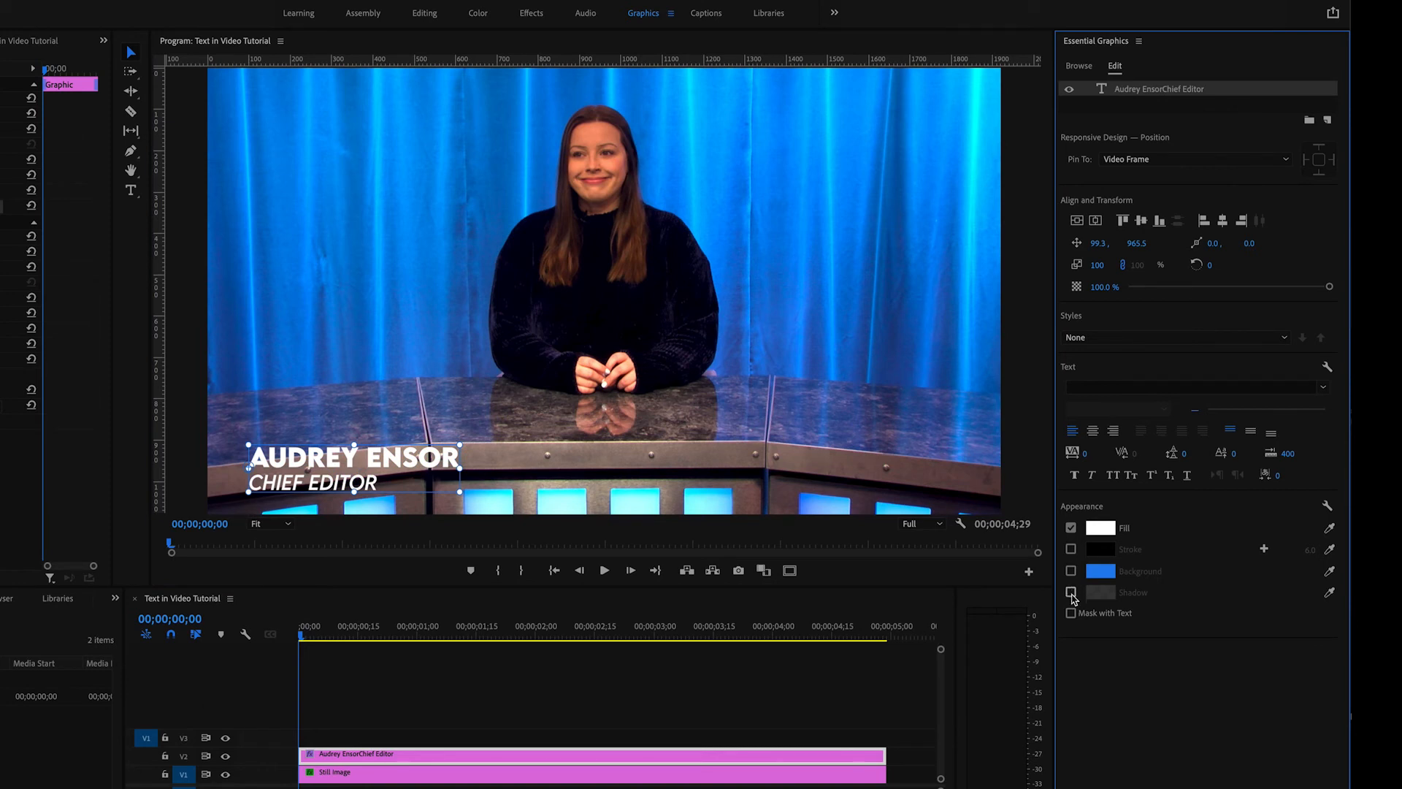
- Turn on a shadow for the caption text, set its color to black and raise its opacity to 100%
left_click(1071, 592)
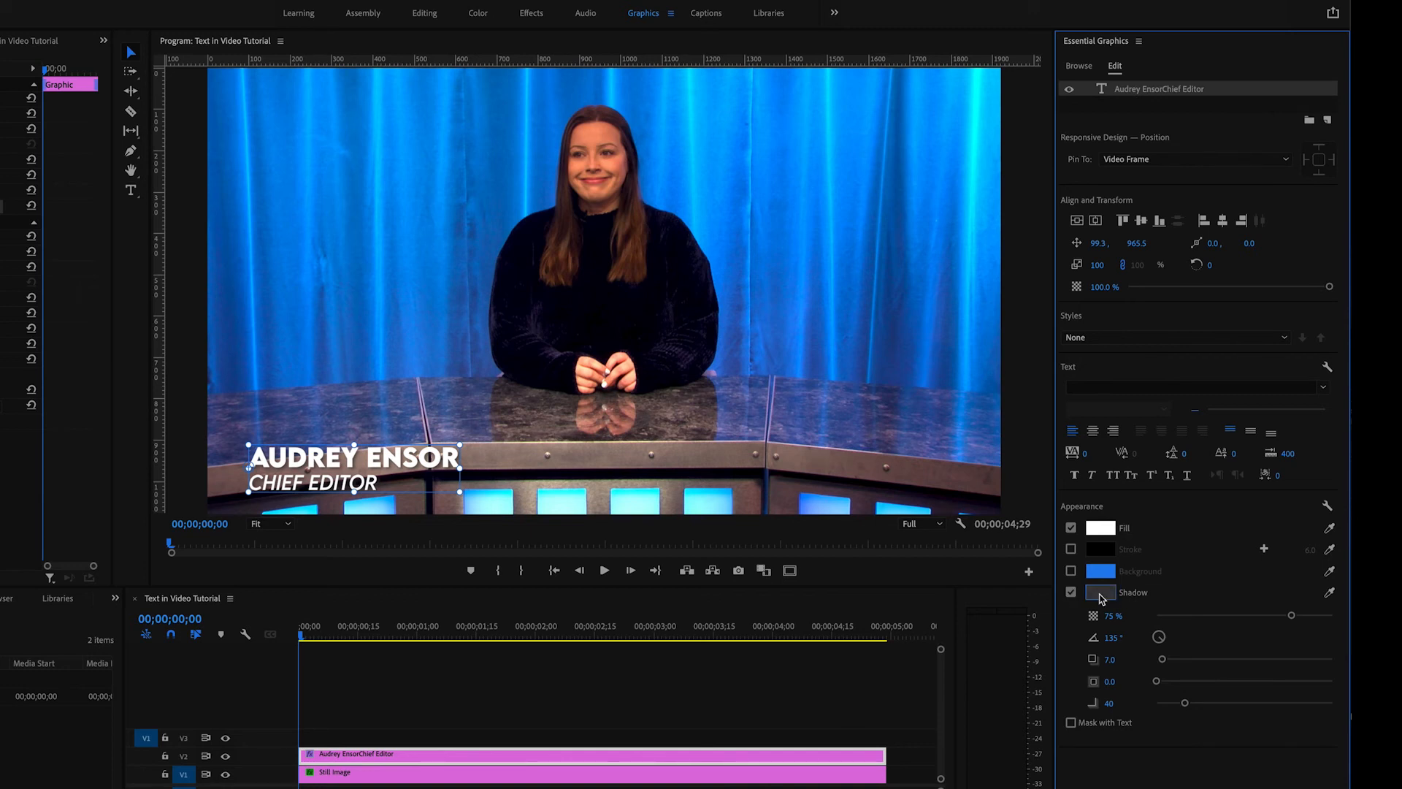
left_click(1101, 593)
left_click_drag(507, 409, 509, 368)
left_click(820, 360)
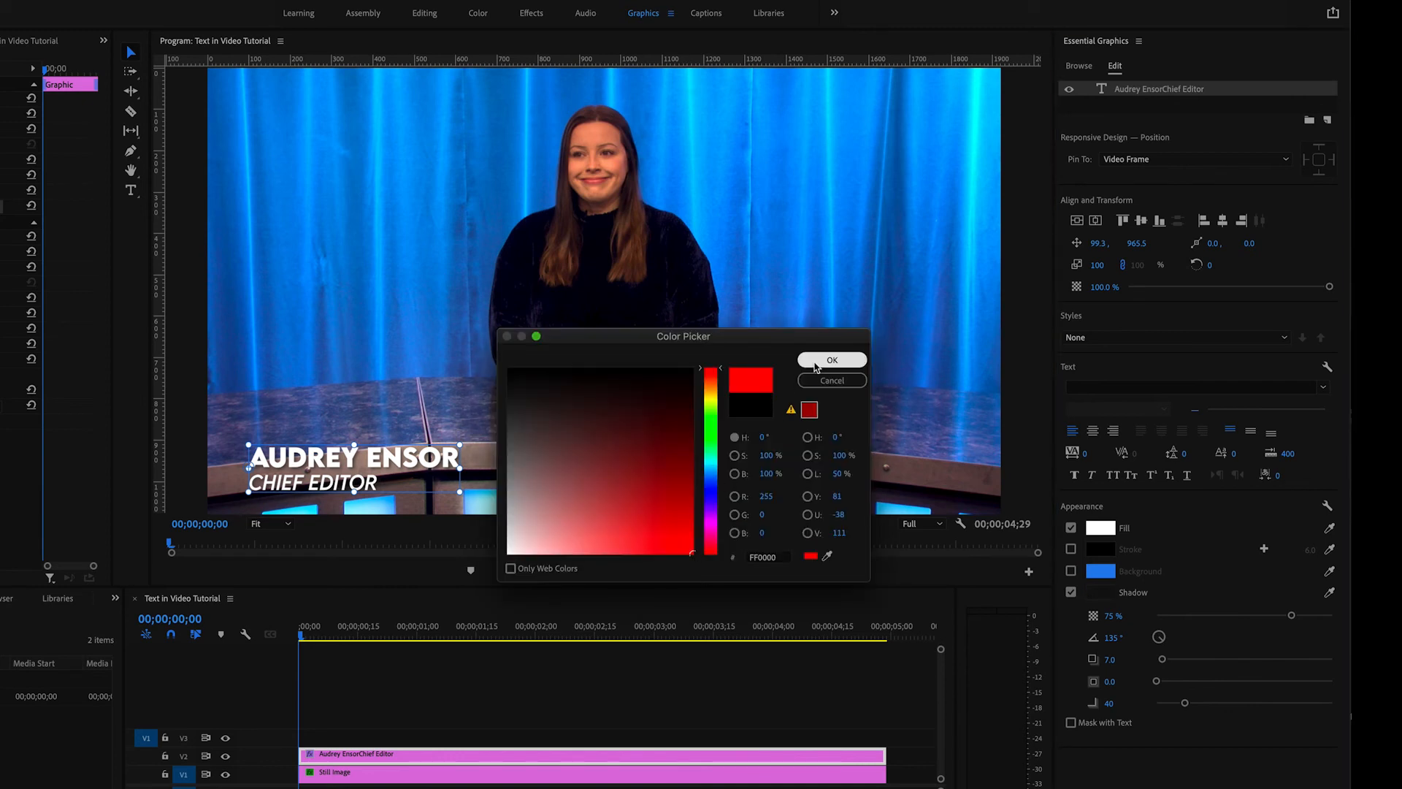
left_click(818, 361)
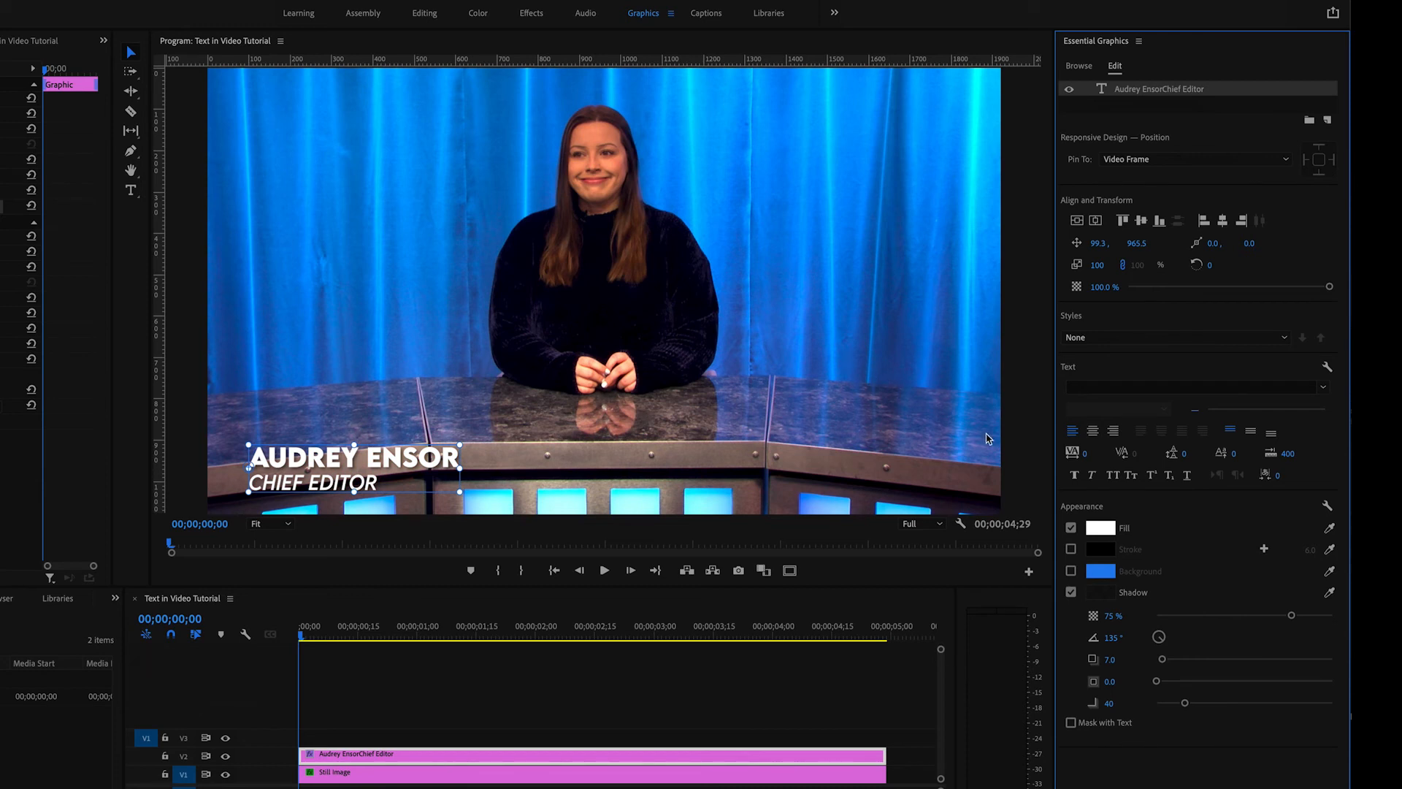
left_click_drag(1297, 619, 1334, 620)
- Try other angle, distance and size values for the caption's shadow, including a size of 4.1, and set the size back to 0
left_click_drag(1161, 642, 1197, 673)
mouse_move(1162, 658)
left_mouse_down()
mouse_move(1258, 665)
mouse_move(1164, 670)
left_mouse_up()
mouse_move(1156, 681)
left_mouse_down()
mouse_move(1251, 687)
mouse_move(1164, 685)
left_mouse_up()
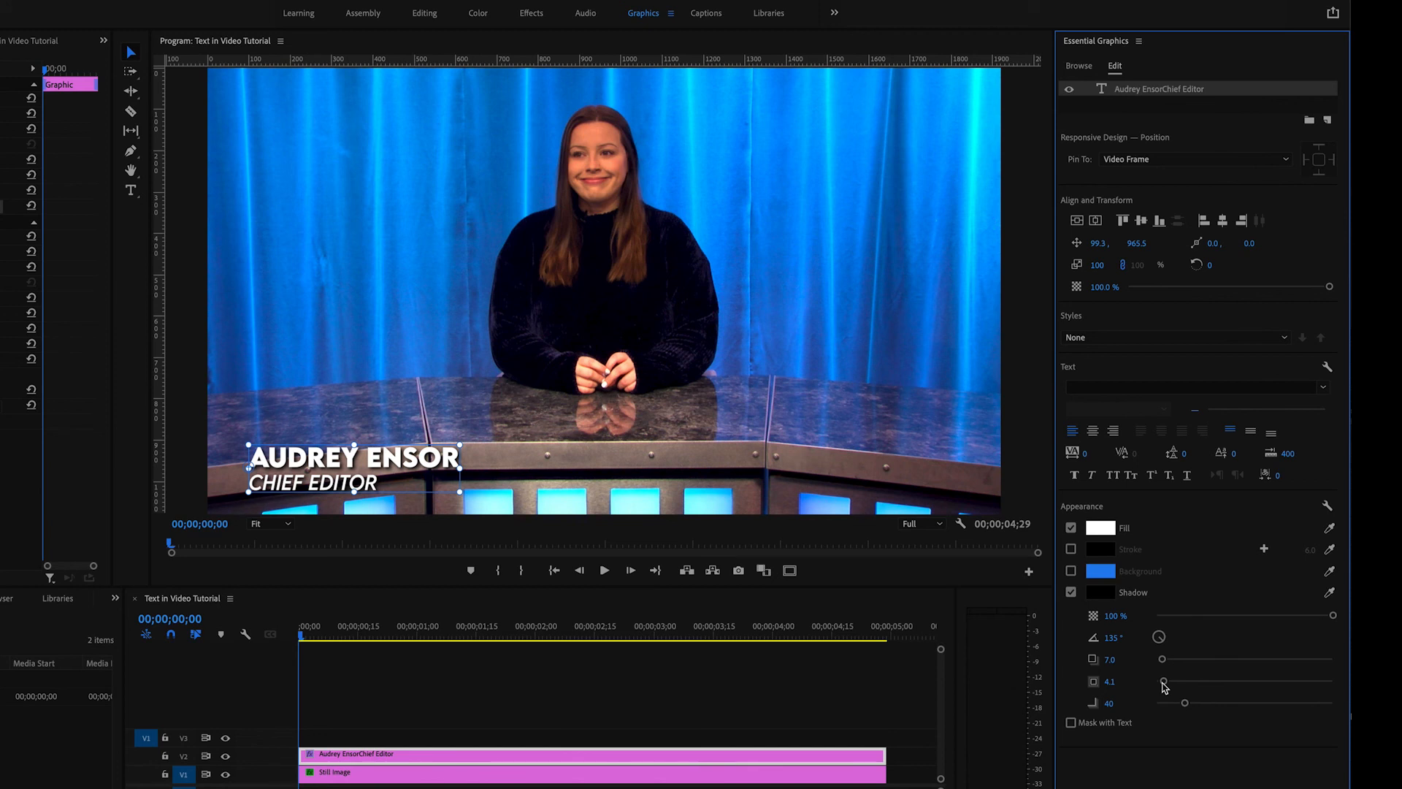
mouse_move(1164, 685)
left_mouse_down()
mouse_move(1167, 704)
mouse_move(1129, 705)
mouse_move(1321, 704)
mouse_move(1147, 707)
left_mouse_up()
- Turn the caption's blue background back on, compare it without and with the shadow, keep the shadow on and deselect the text
left_click(1070, 570)
left_click(1071, 636)
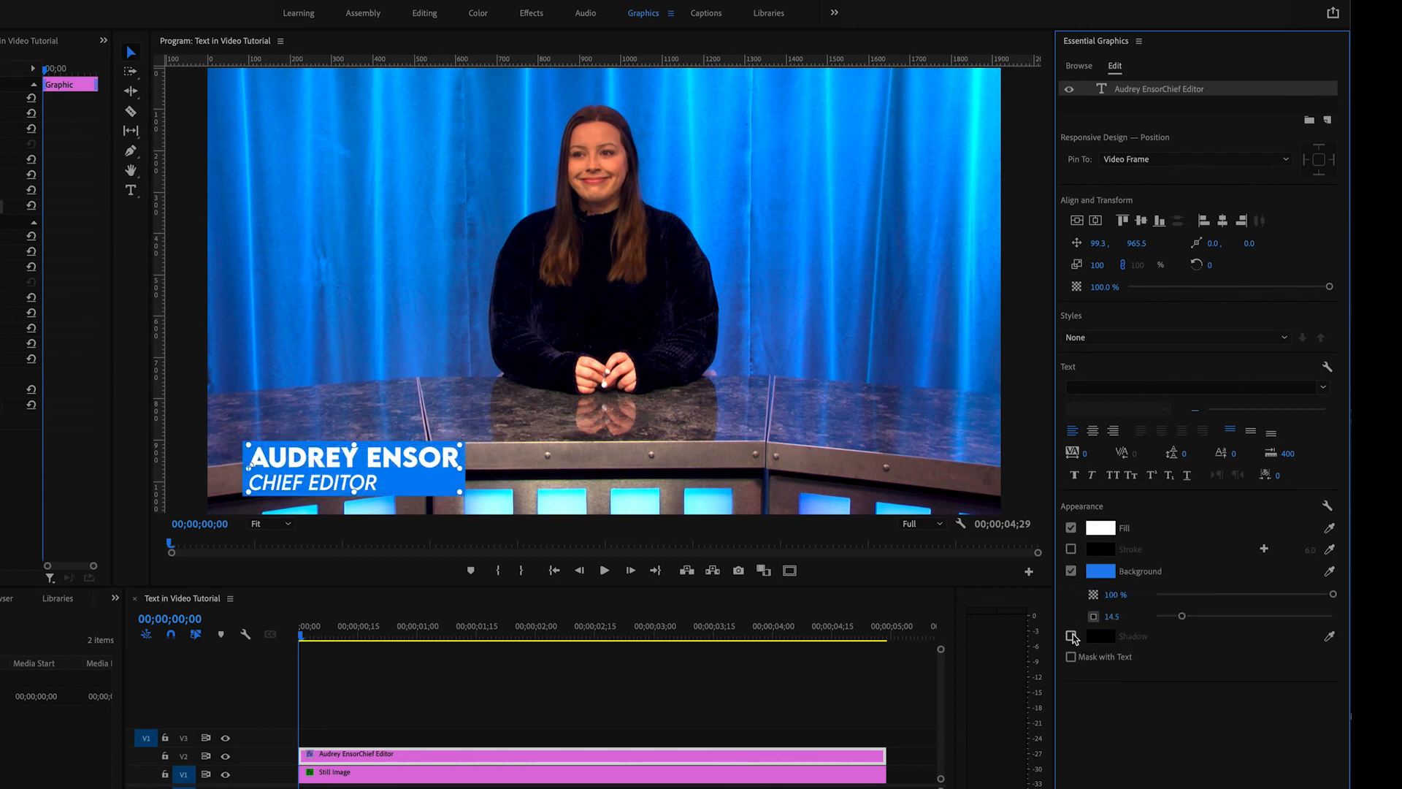
left_click(1071, 636)
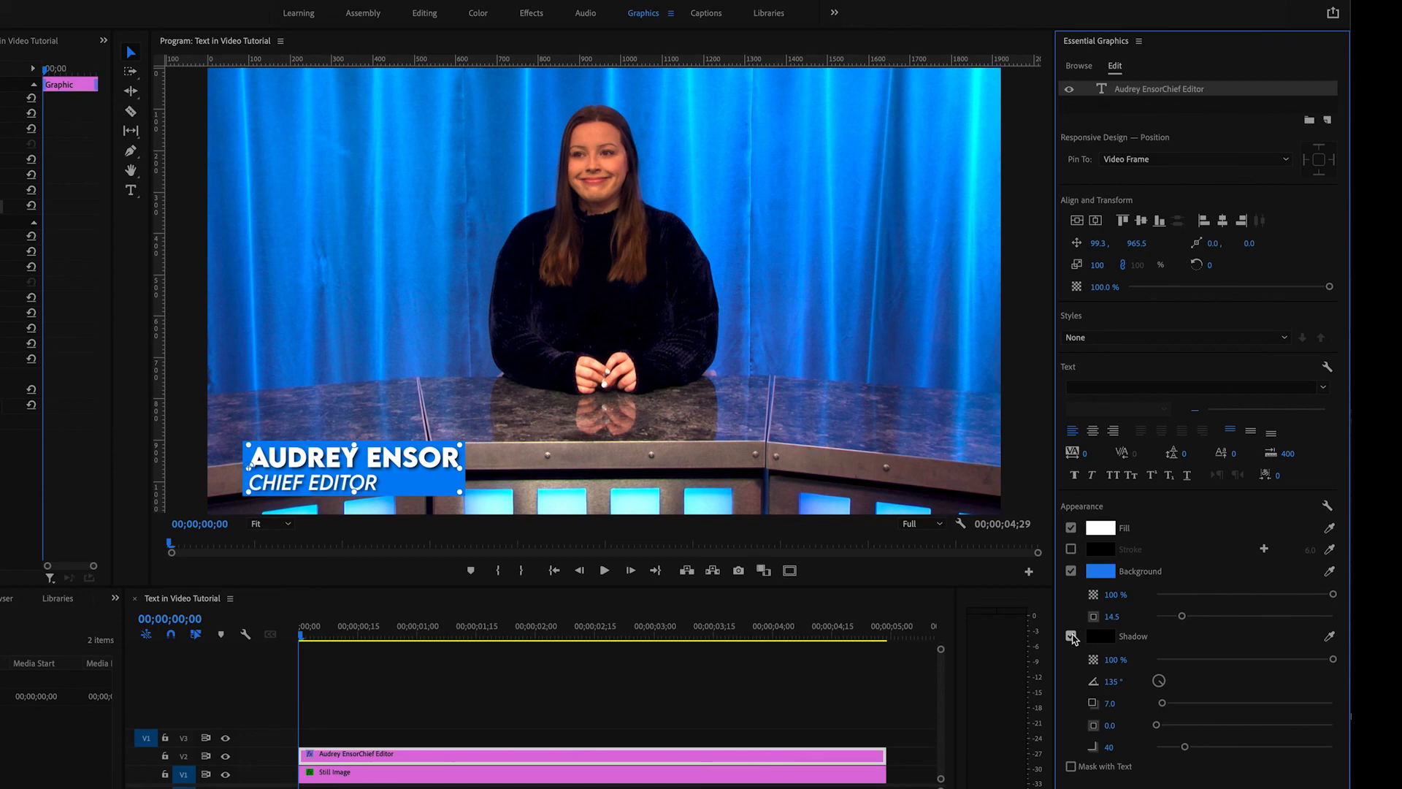
left_click(920, 471)
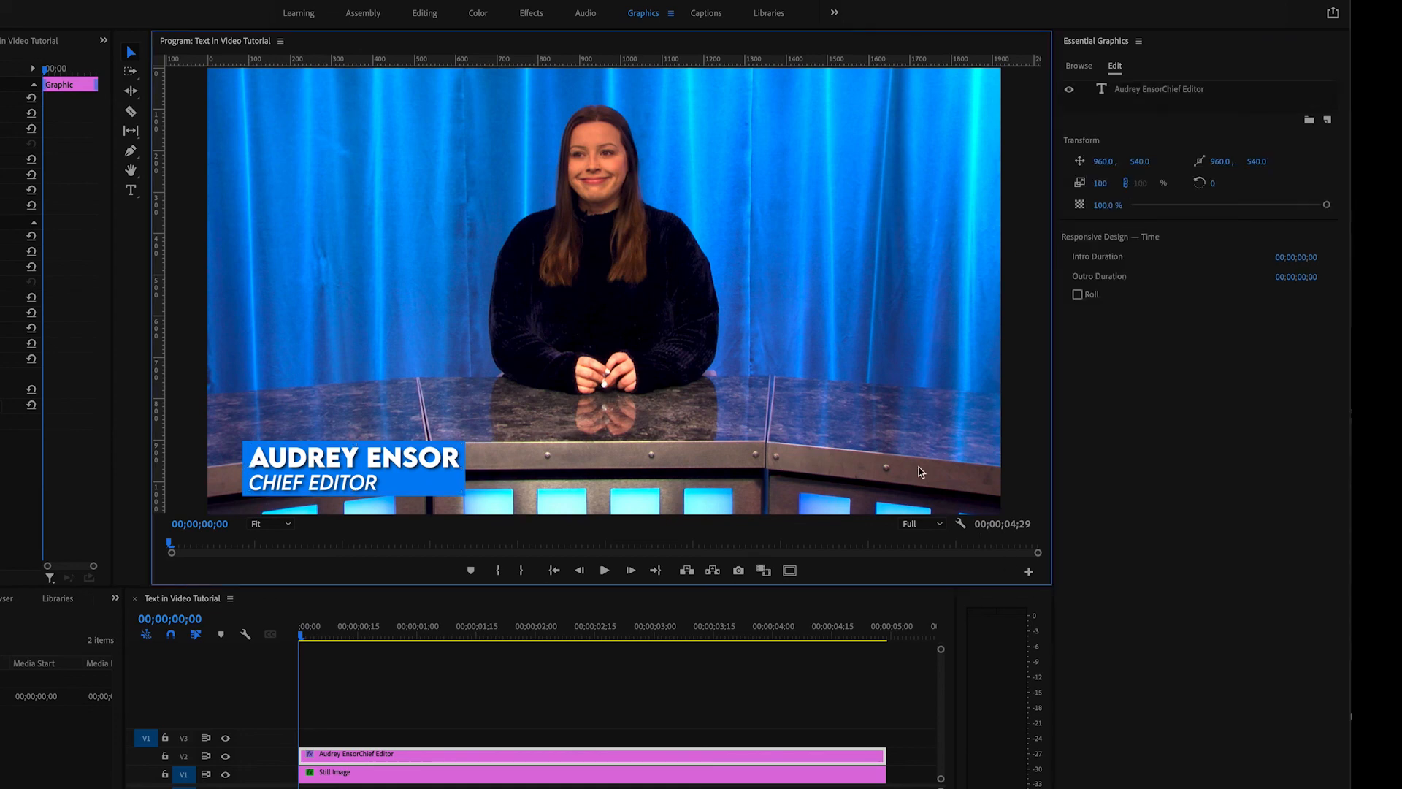